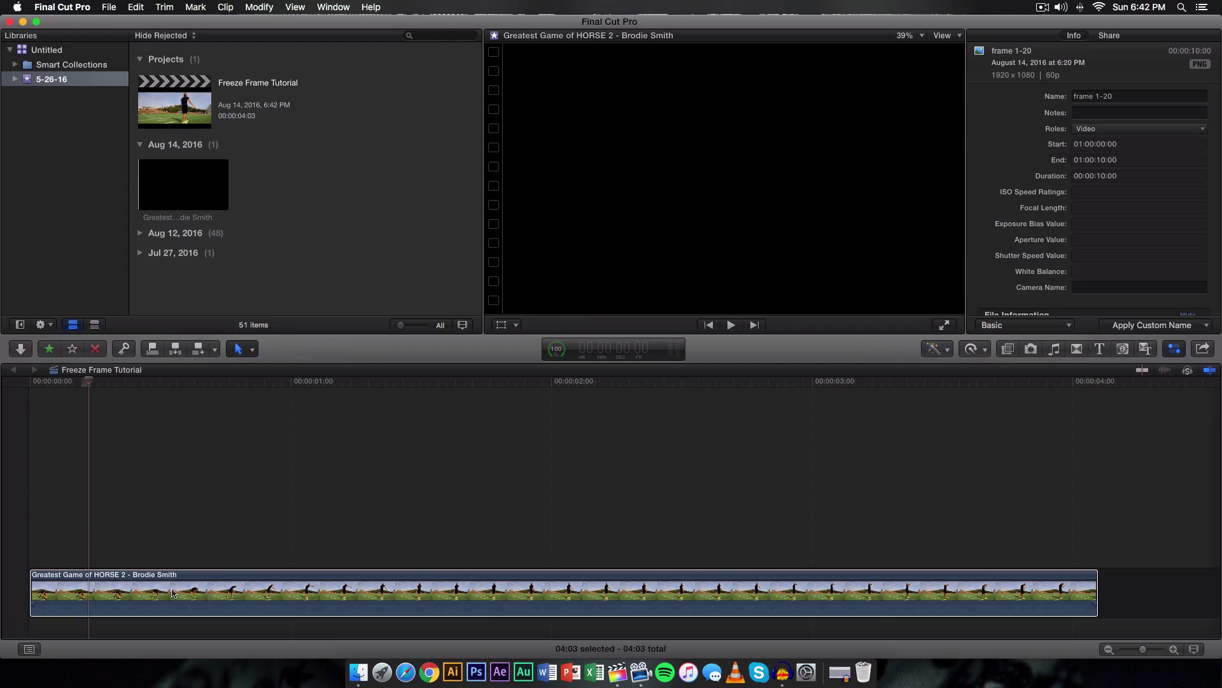
Step: Park the playhead on frame 03 of the kicking clip, just before the kick, and hide the inspector
{"action": "left_click", "coordinate": [172, 592]}
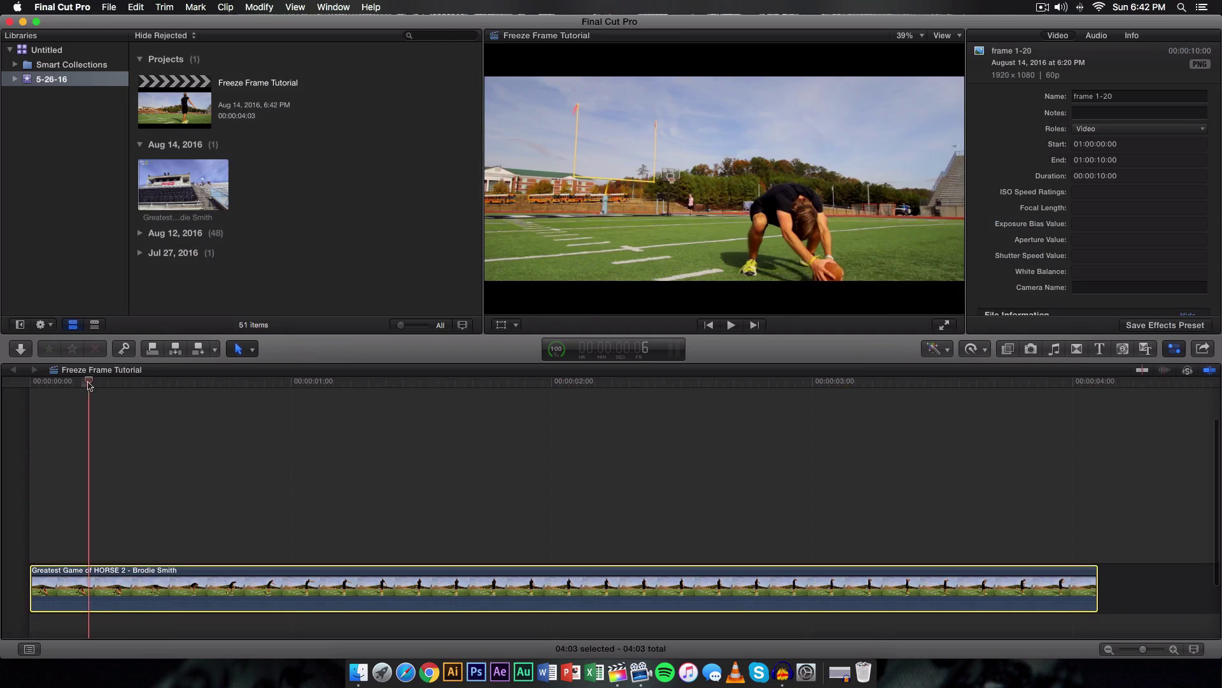
{"action": "left_click", "coordinate": [162, 381]}
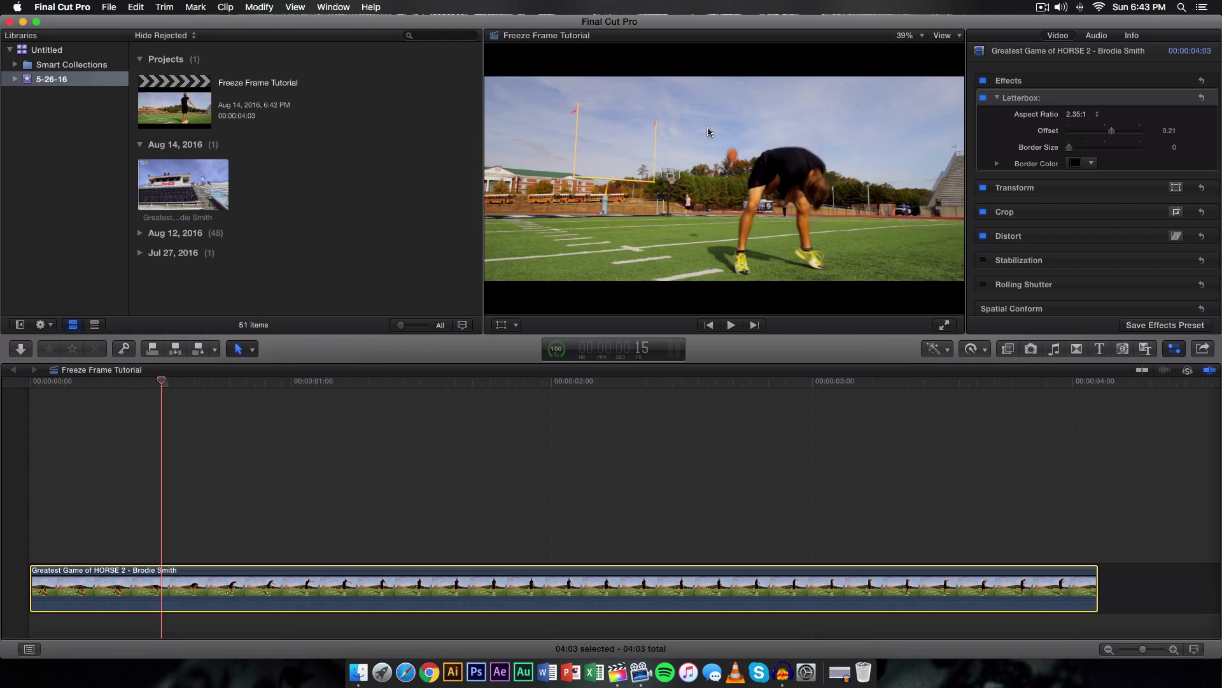
{"action": "left_click_drag", "start_coordinate": [217, 381], "coordinate": [245, 380]}
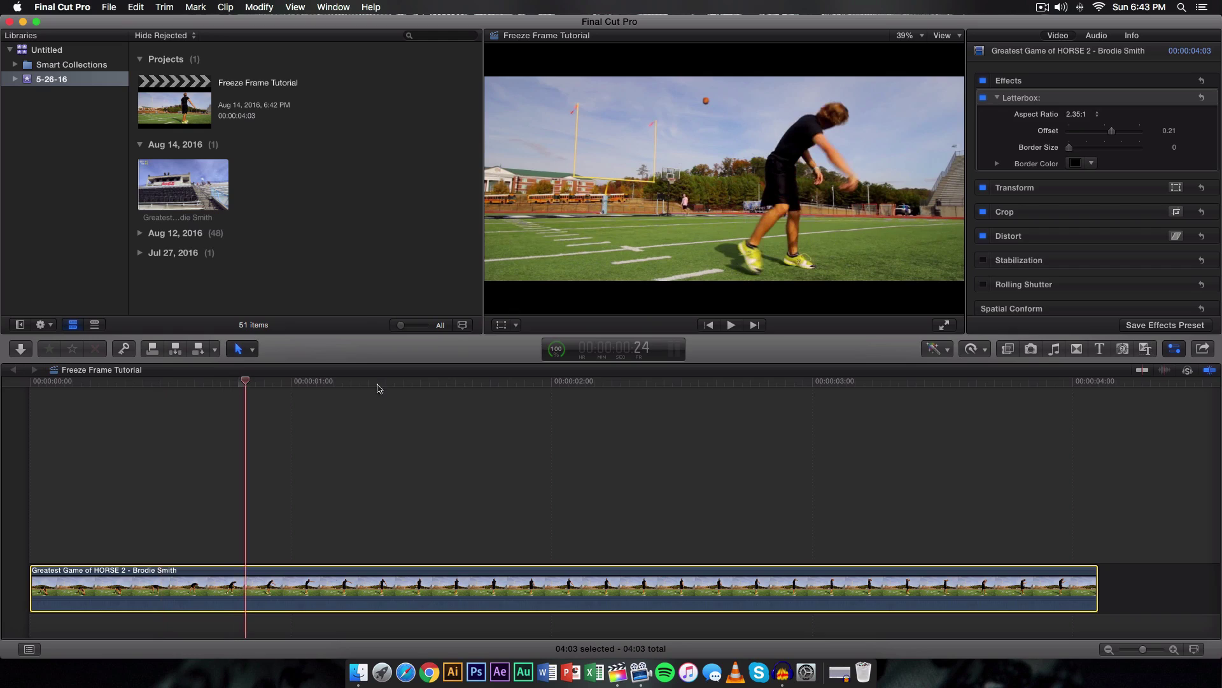
{"action": "key", "text": "Home"}
{"action": "key", "text": "Right"}
{"action": "key", "text": "Right"}
{"action": "key", "text": "Right"}
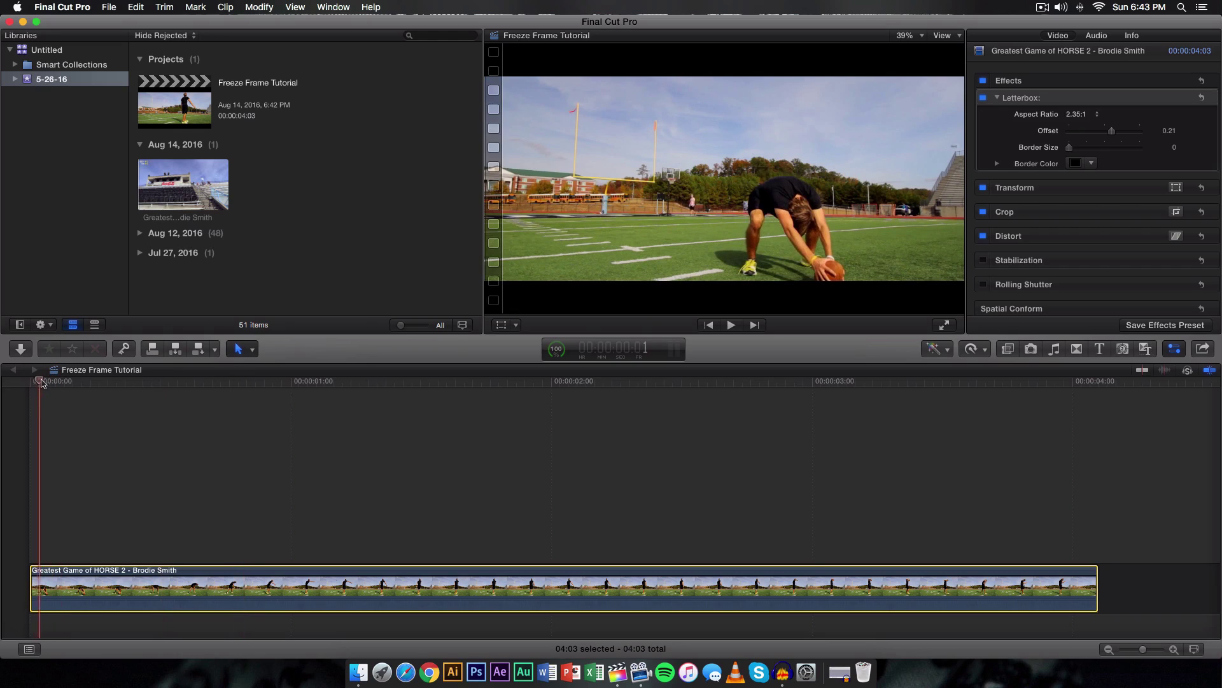
{"action": "left_click", "coordinate": [1176, 349]}
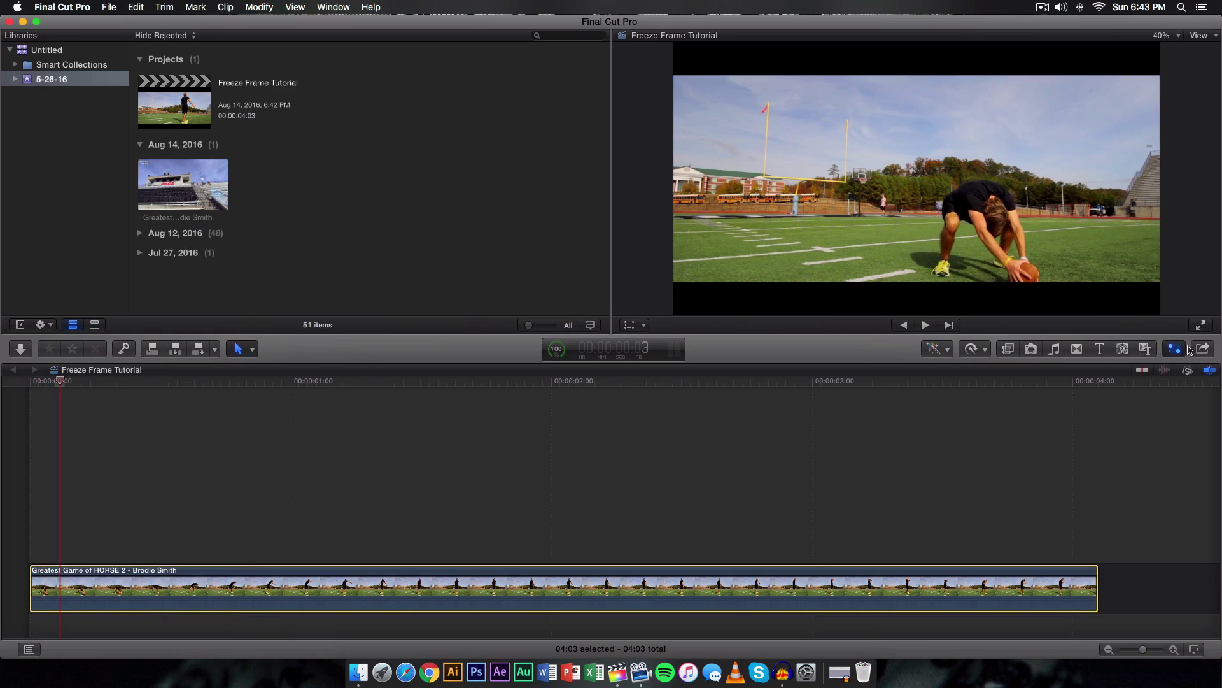
Step: Restore the inspector, check the share Destinations settings, then move to frame 17 with the ball airborne
{"action": "key", "text": "super+4"}
{"action": "left_click", "coordinate": [1200, 348]}
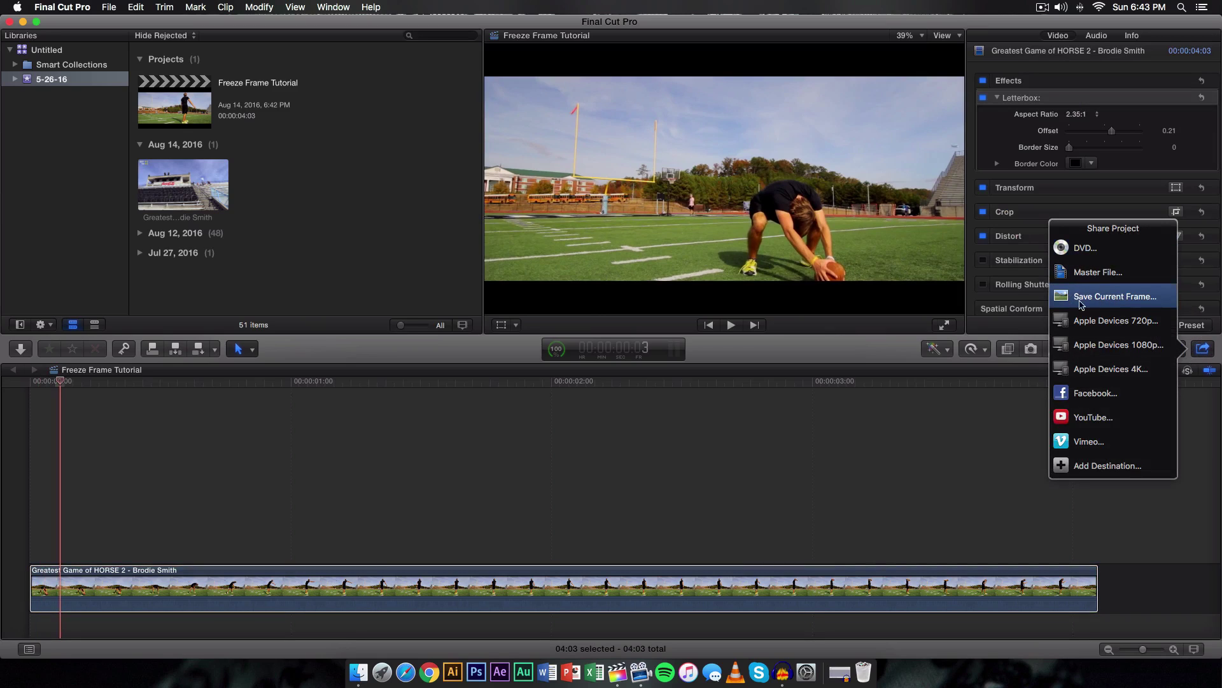
{"action": "left_click", "coordinate": [1212, 353]}
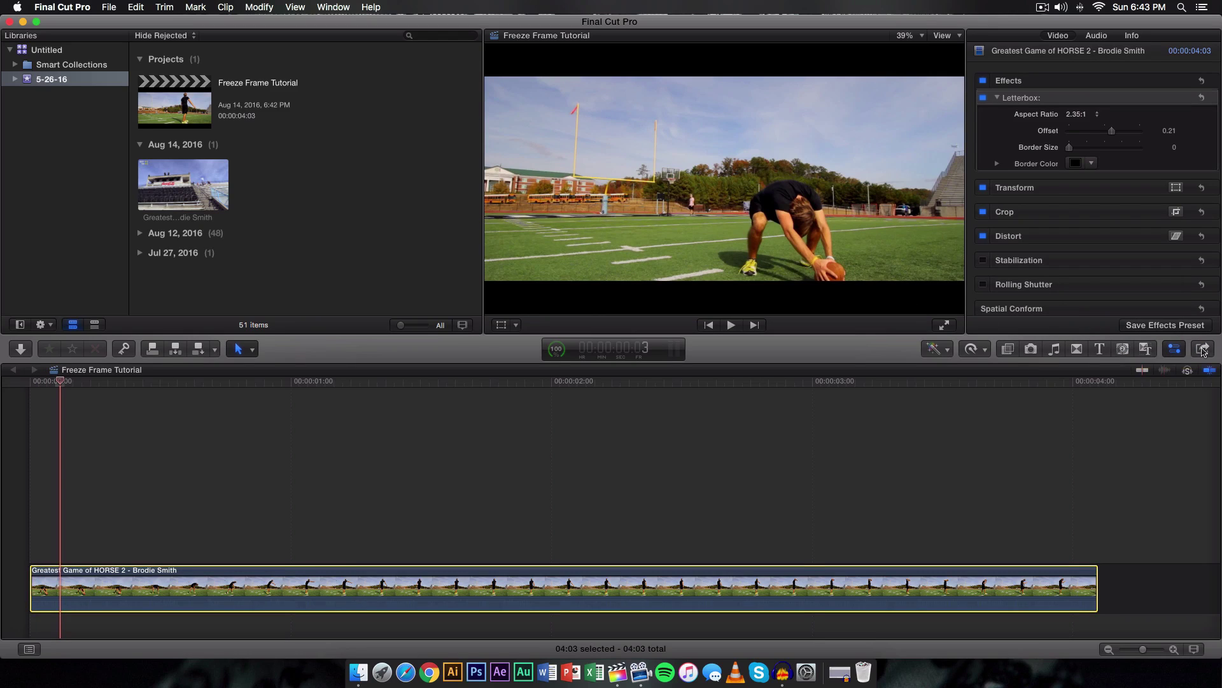
{"action": "left_click", "coordinate": [1203, 352]}
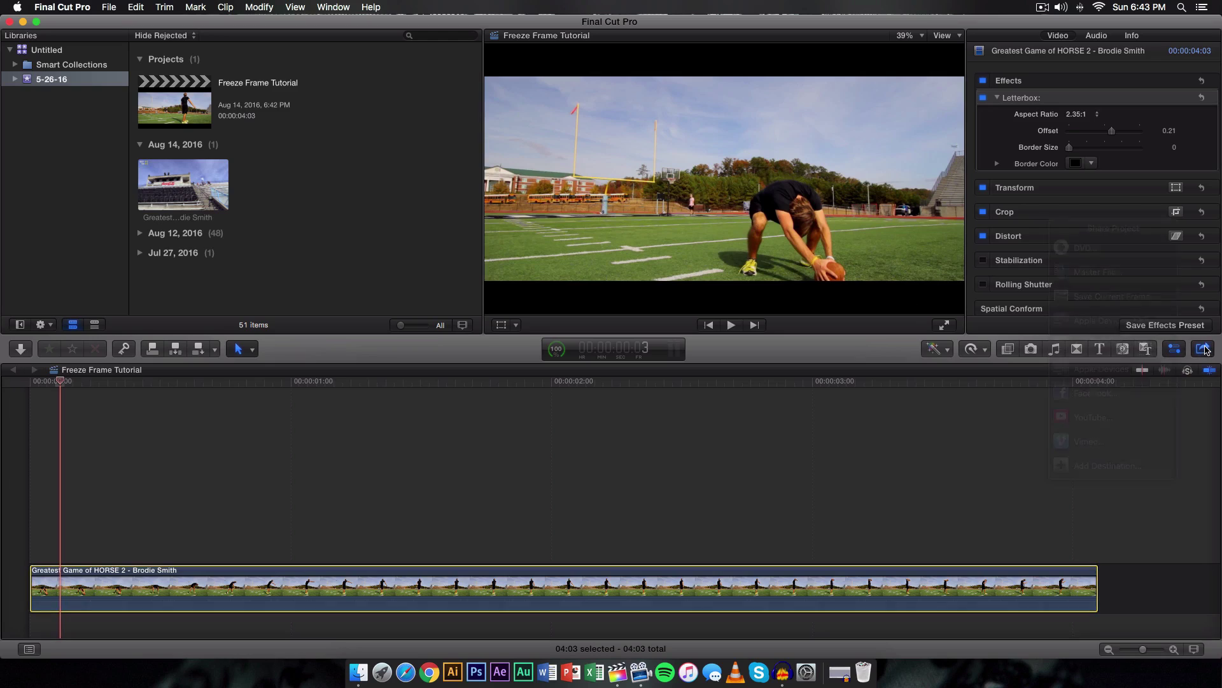
{"action": "left_click", "coordinate": [1109, 466]}
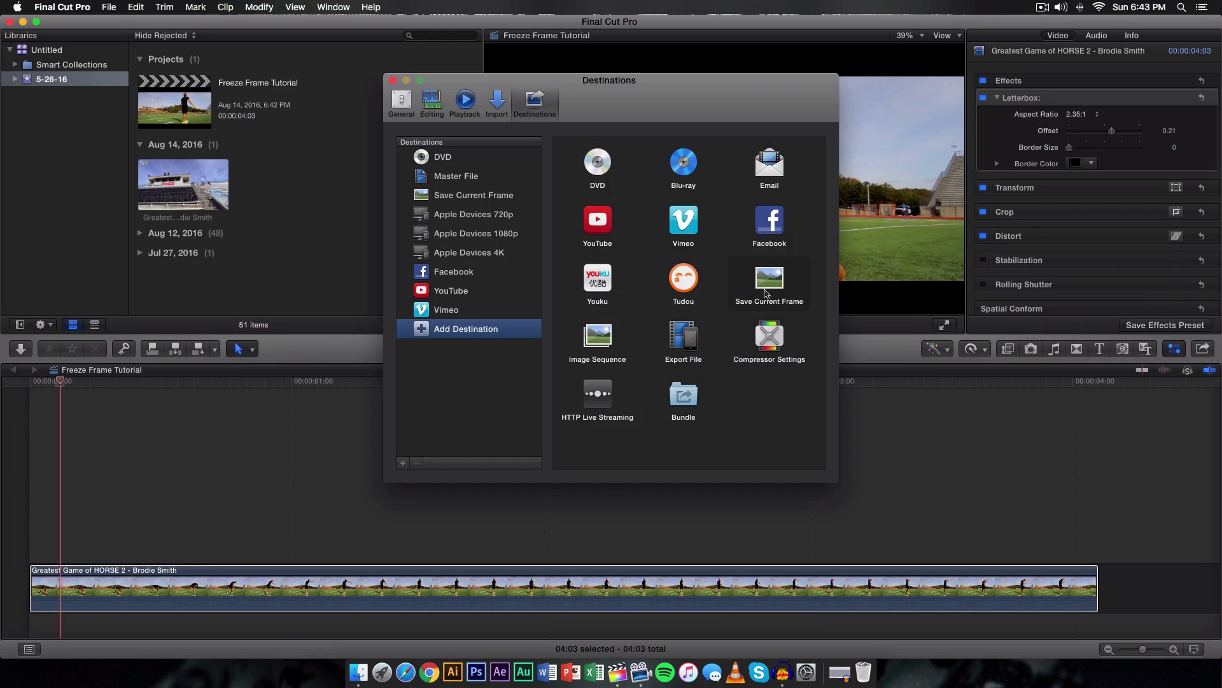
{"action": "left_click", "coordinate": [392, 80]}
{"action": "left_click_drag", "start_coordinate": [57, 381], "coordinate": [179, 382]}
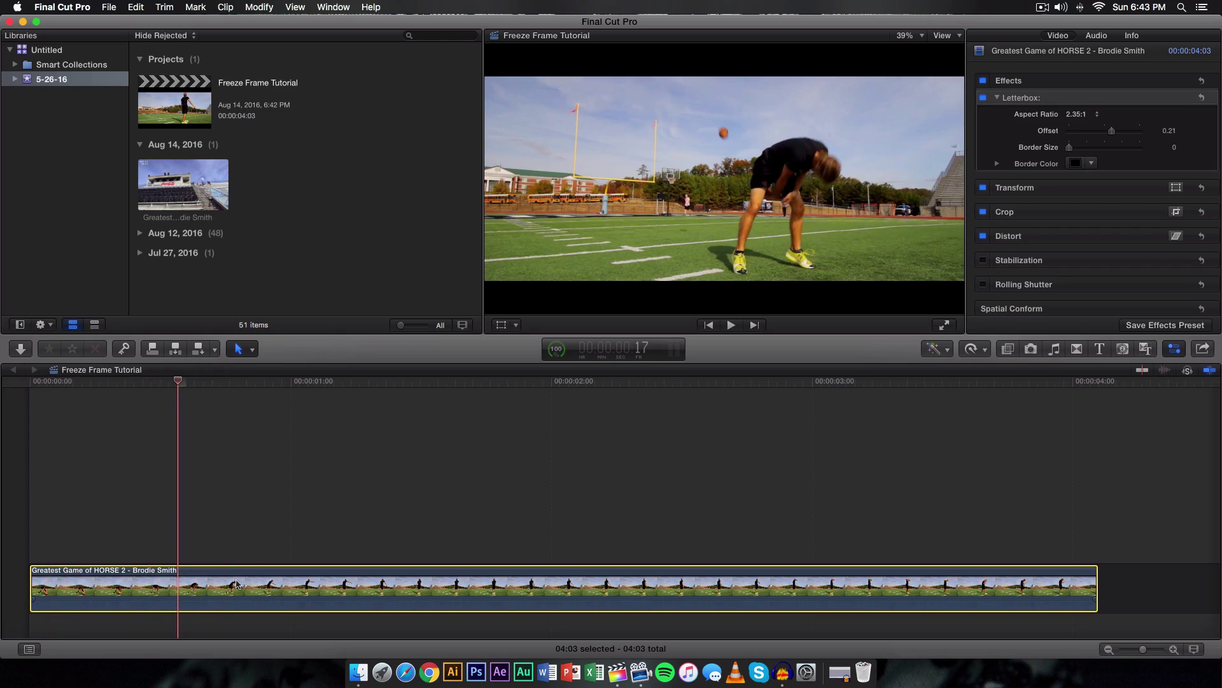
Step: Save the current frame as 'frame 17.png' on the Desktop, replacing the existing file
{"action": "scroll", "coordinate": [210, 569], "scroll_direction": "down", "scroll_amount": 3}
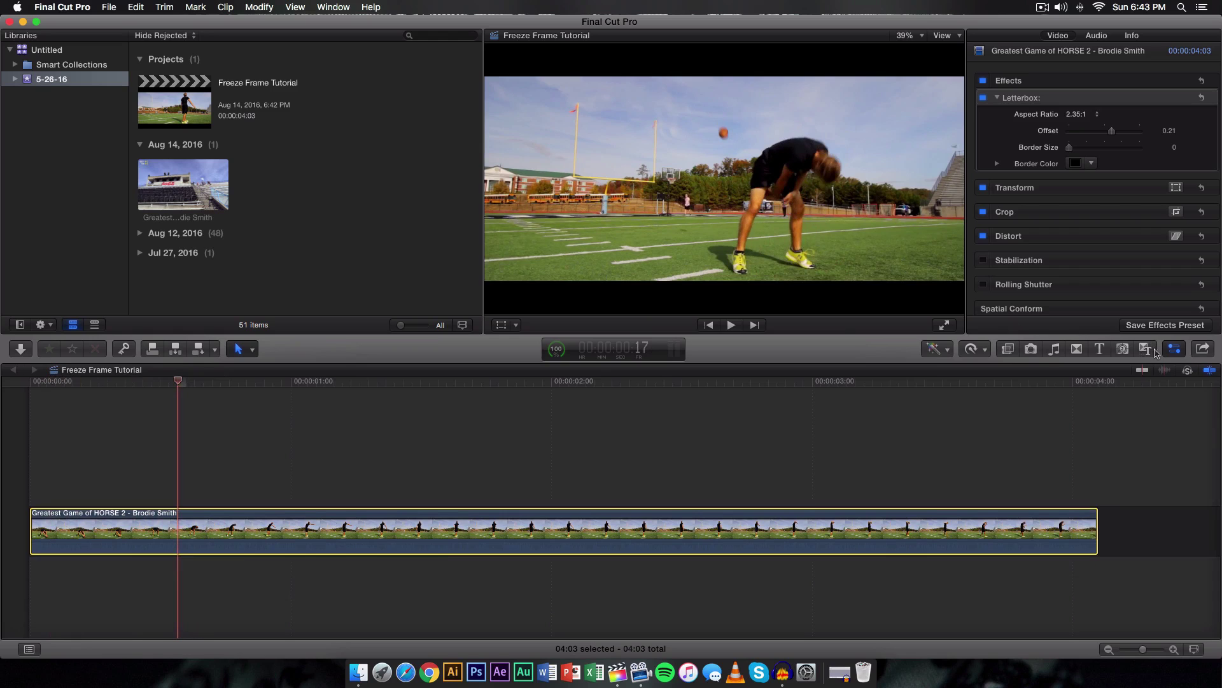
{"action": "left_click", "coordinate": [1201, 349]}
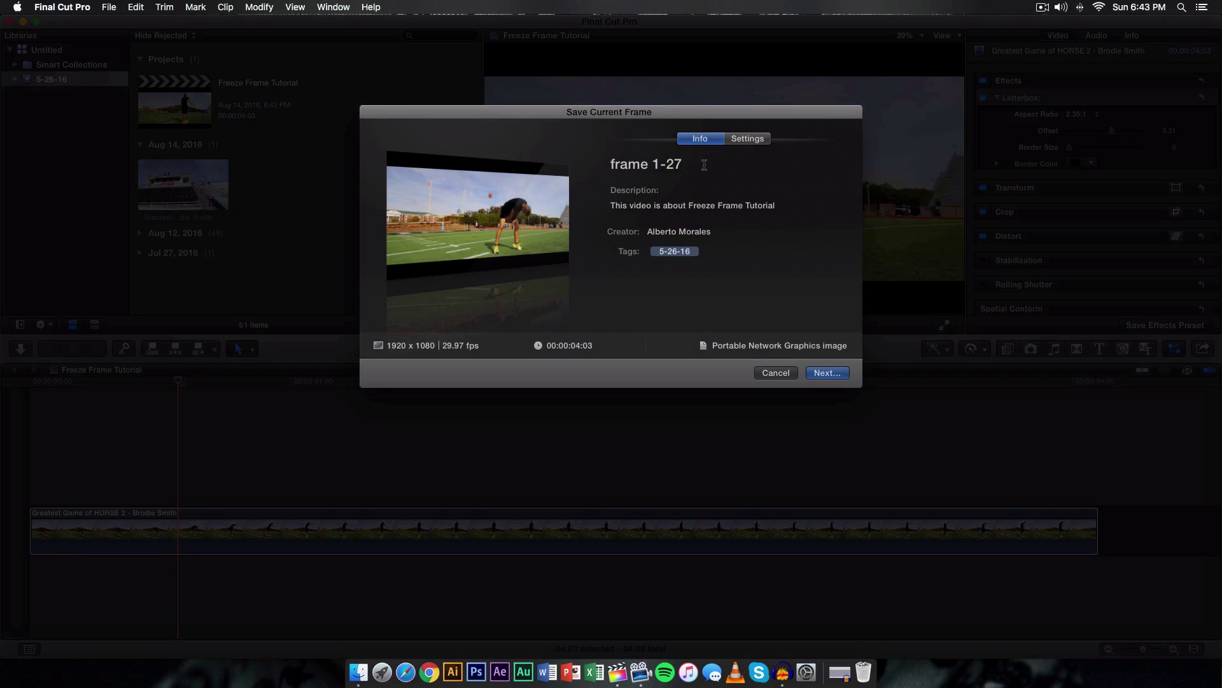
{"action": "left_click", "coordinate": [704, 165]}
{"action": "key", "text": "BackSpace"}
{"action": "key", "text": "BackSpace"}
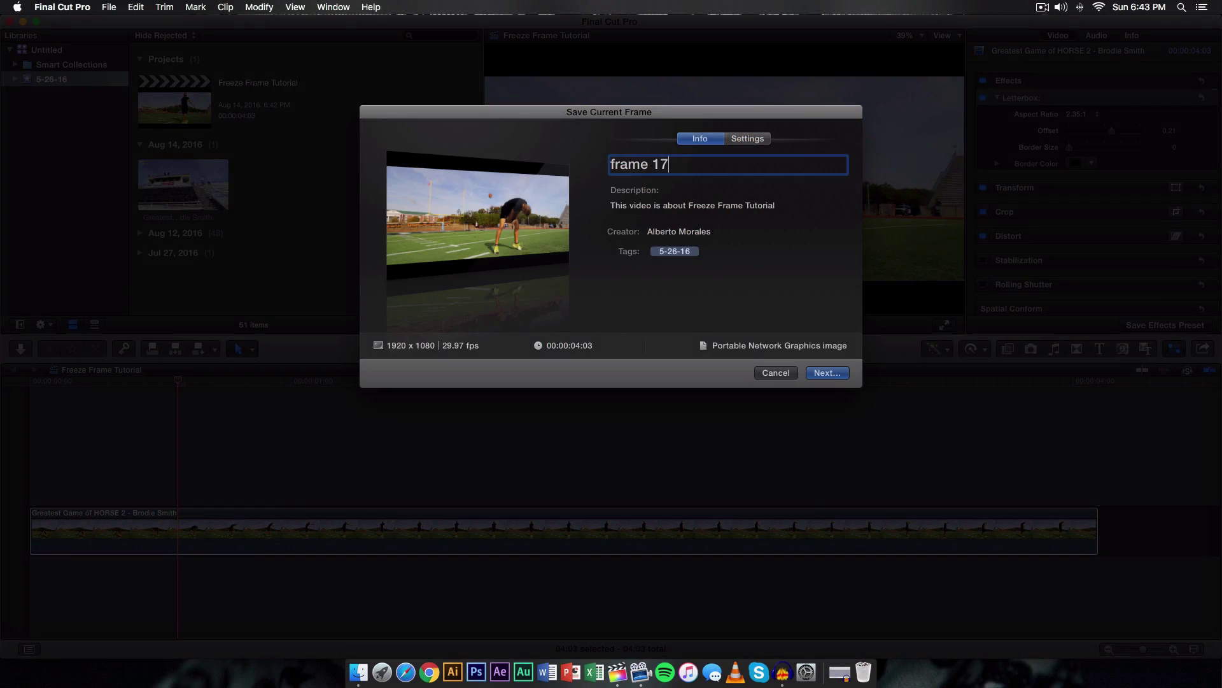
{"action": "key", "text": "Return"}
{"action": "left_click", "coordinate": [717, 194]}
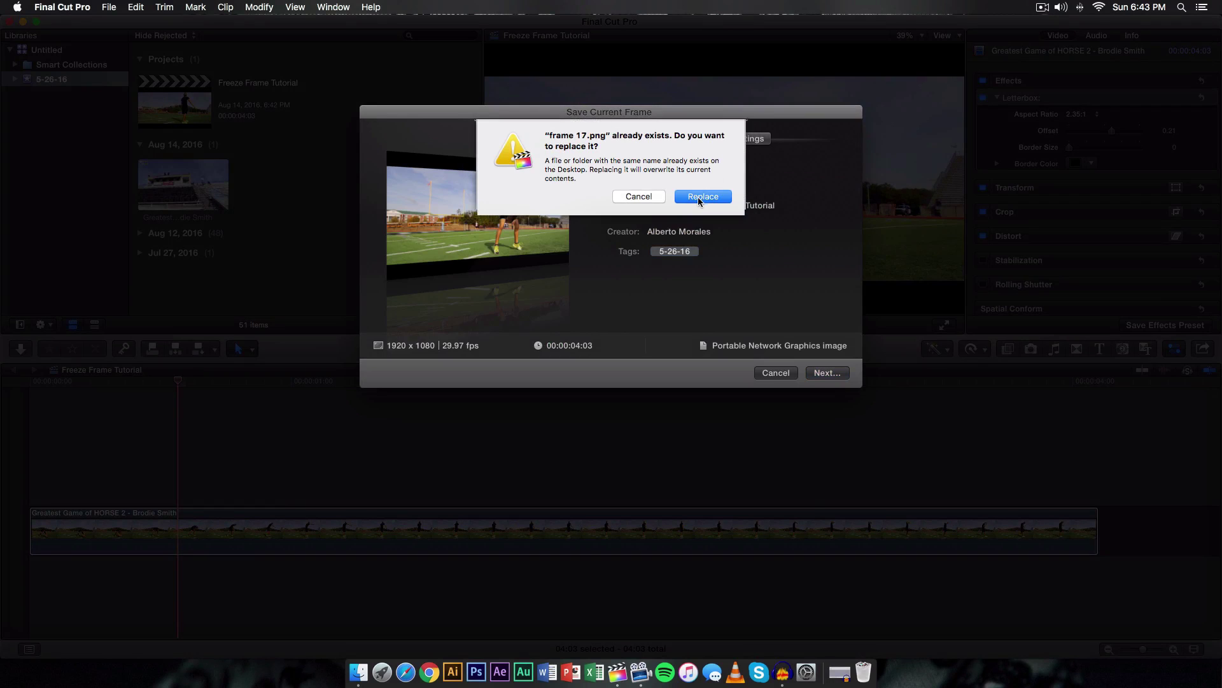
{"action": "left_click", "coordinate": [699, 200]}
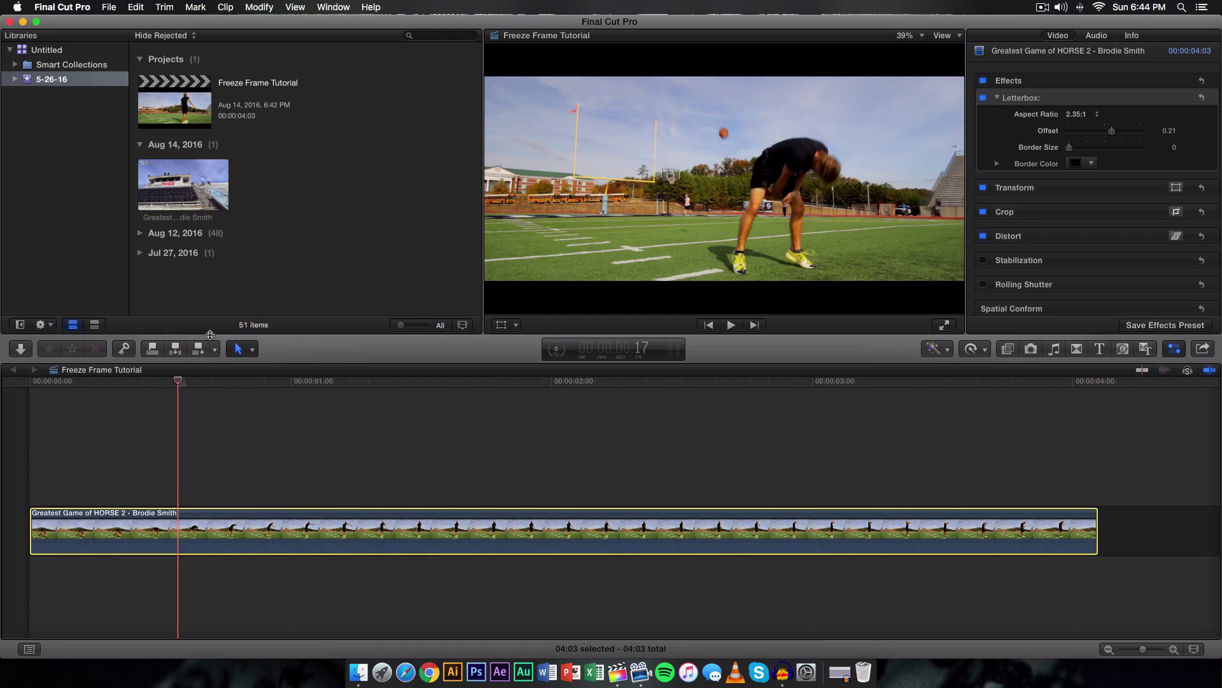
Step: Confirm the Save Current Frame destination exports PNG Image, then hide the inspector
{"action": "left_click", "coordinate": [1203, 349]}
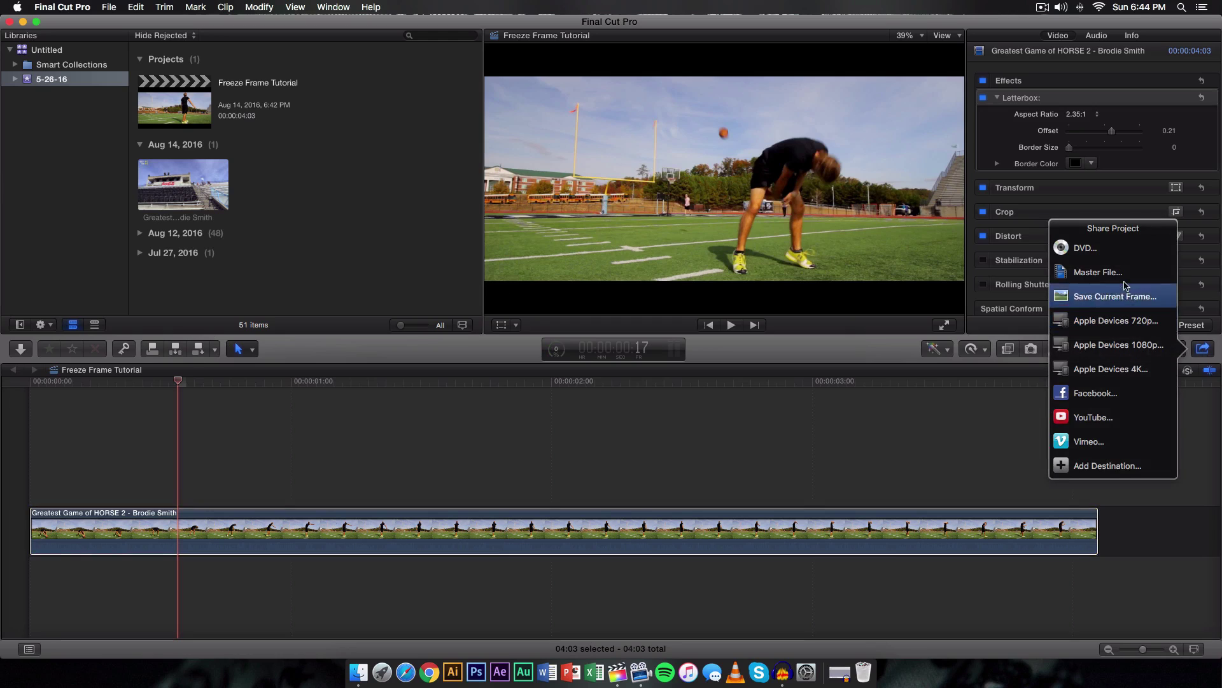
{"action": "left_click", "coordinate": [1106, 466]}
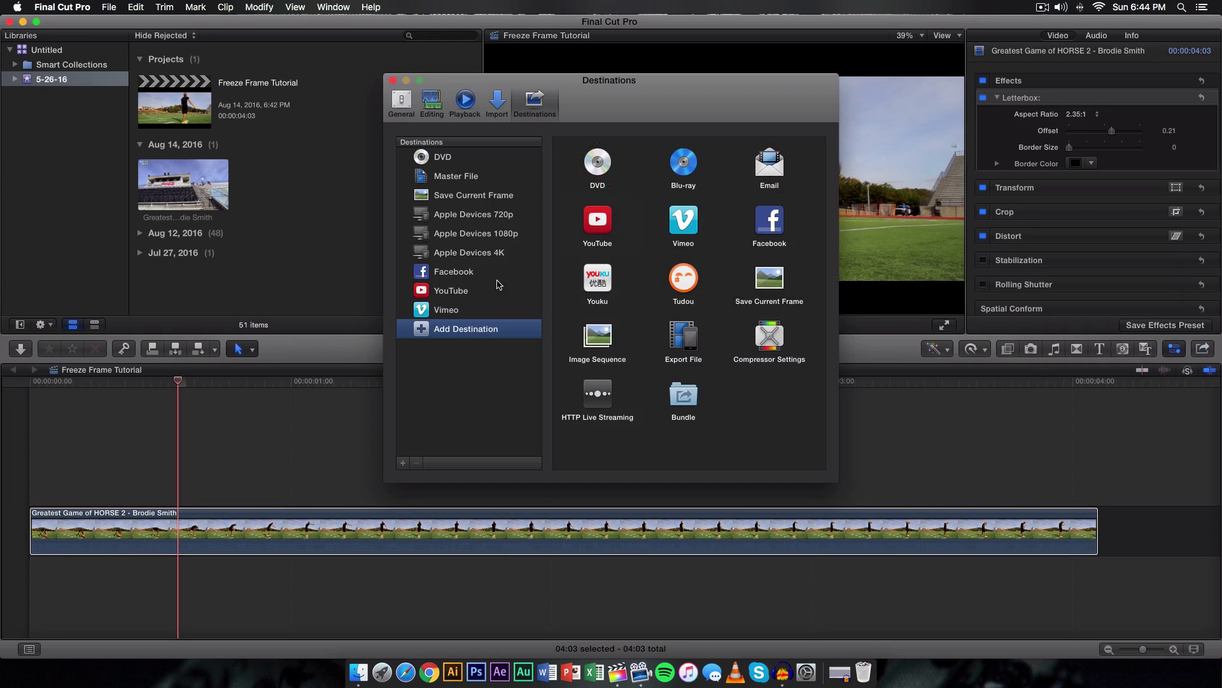
{"action": "left_click", "coordinate": [503, 195]}
{"action": "left_click", "coordinate": [656, 178]}
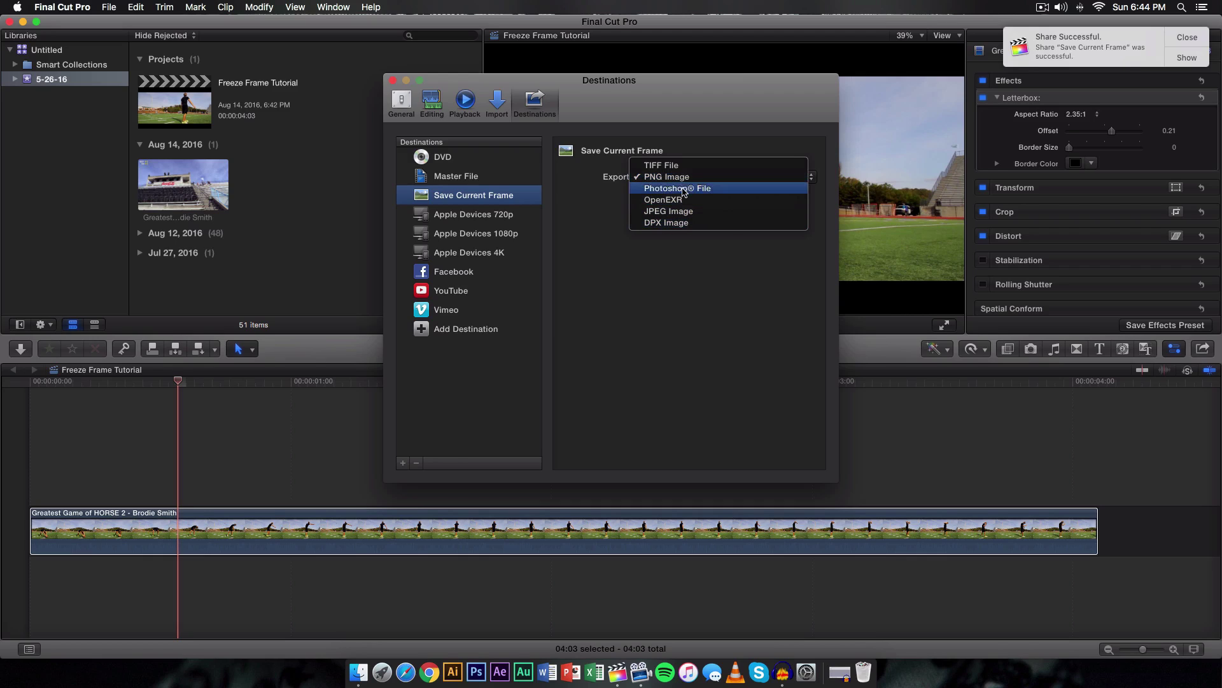
{"action": "left_click", "coordinate": [660, 176]}
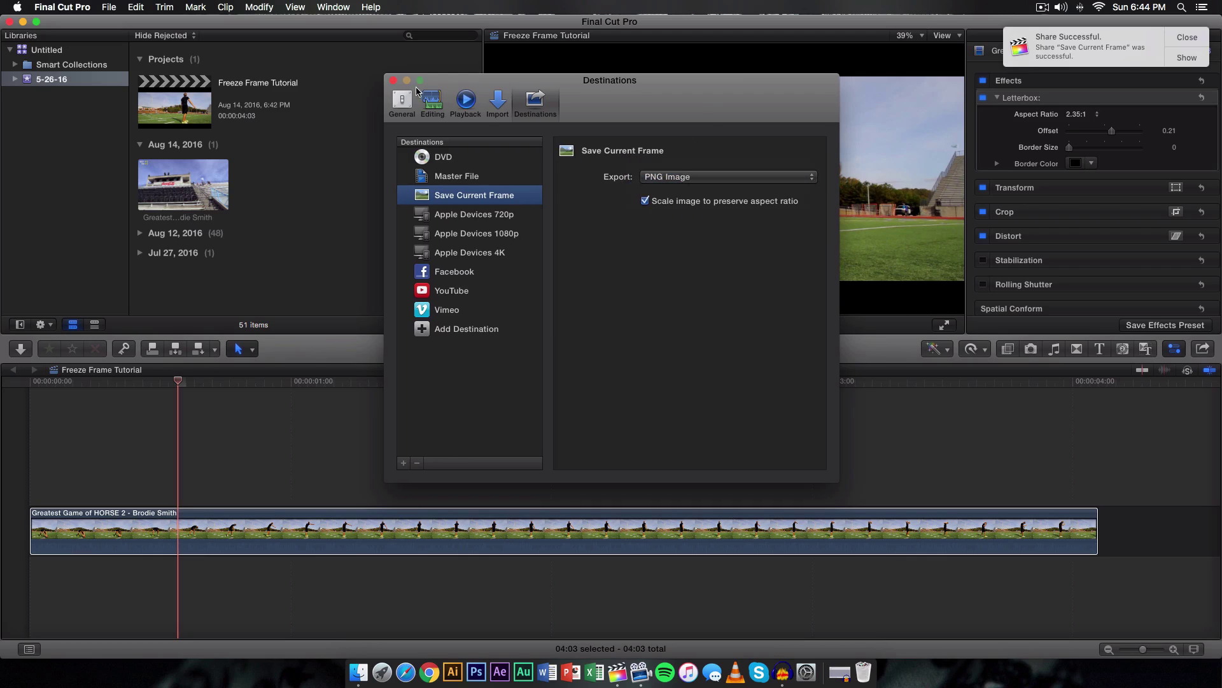
{"action": "left_click", "coordinate": [393, 80]}
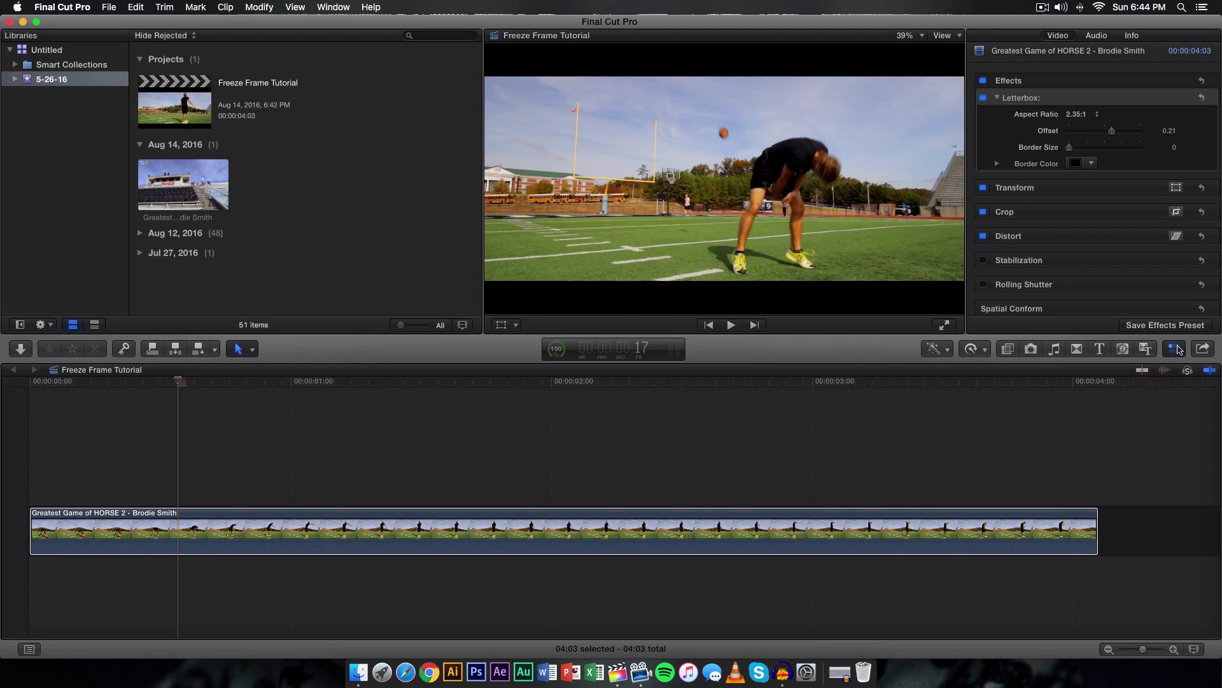
{"action": "left_click", "coordinate": [1177, 349]}
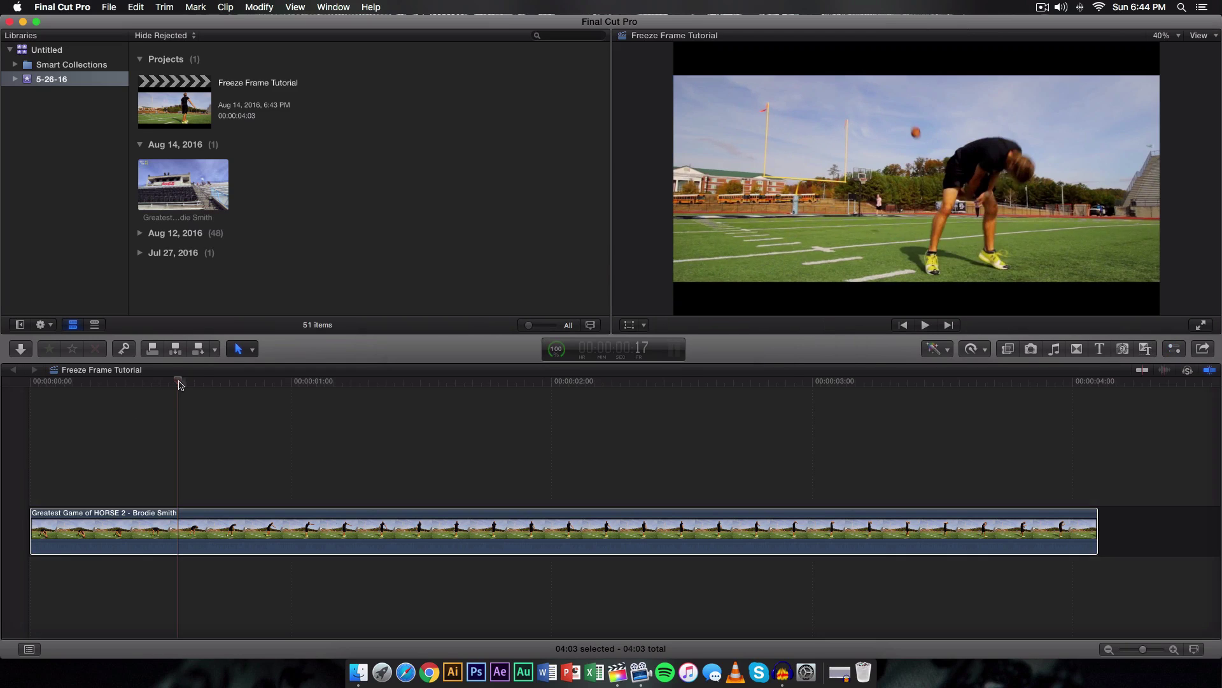
Step: Step forward to frame 23 and save it as a PNG still named 'frame 23' on the Desktop
{"action": "left_click_drag", "start_coordinate": [178, 381], "coordinate": [228, 380]}
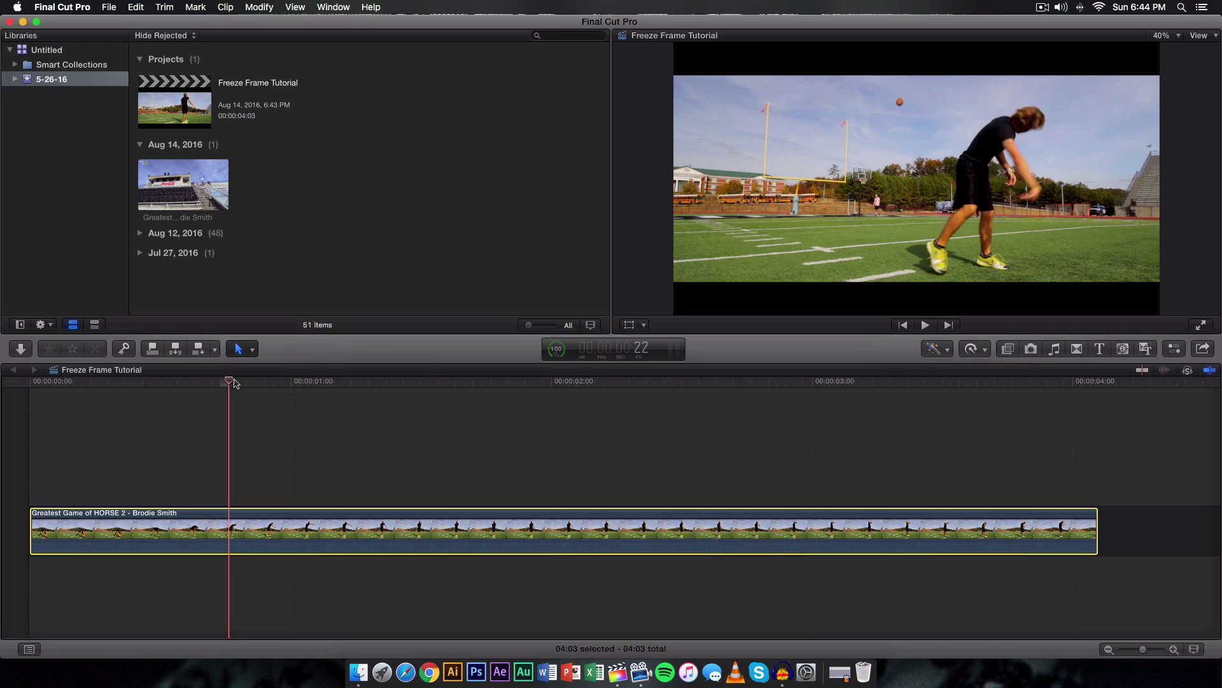
{"action": "key", "text": "Right"}
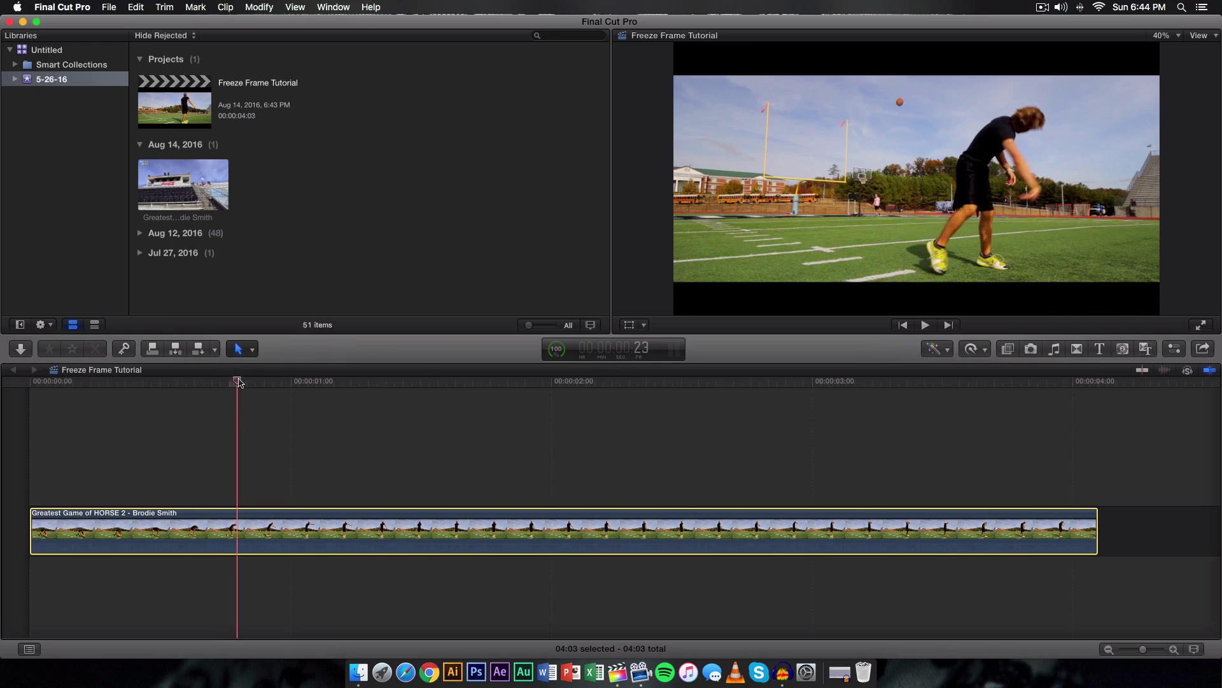
{"action": "left_click", "coordinate": [1202, 348]}
{"action": "left_click", "coordinate": [1115, 296]}
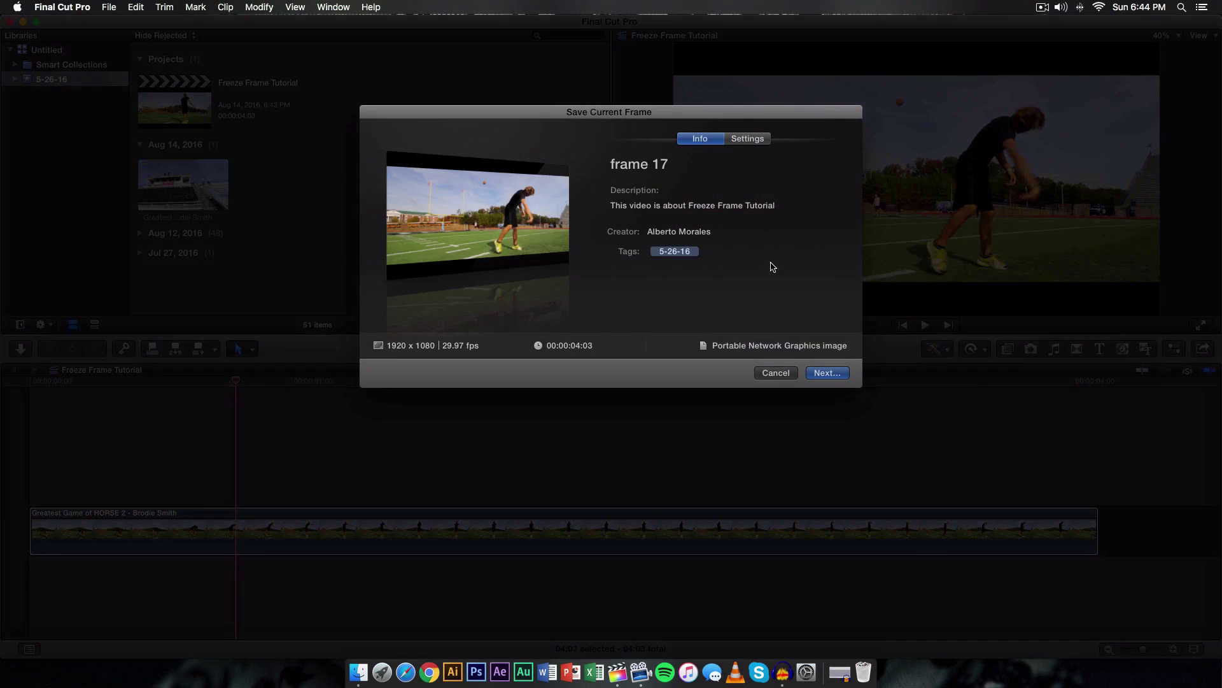
{"action": "left_click", "coordinate": [671, 156]}
{"action": "left_click_drag", "start_coordinate": [674, 114], "coordinate": [672, 52]}
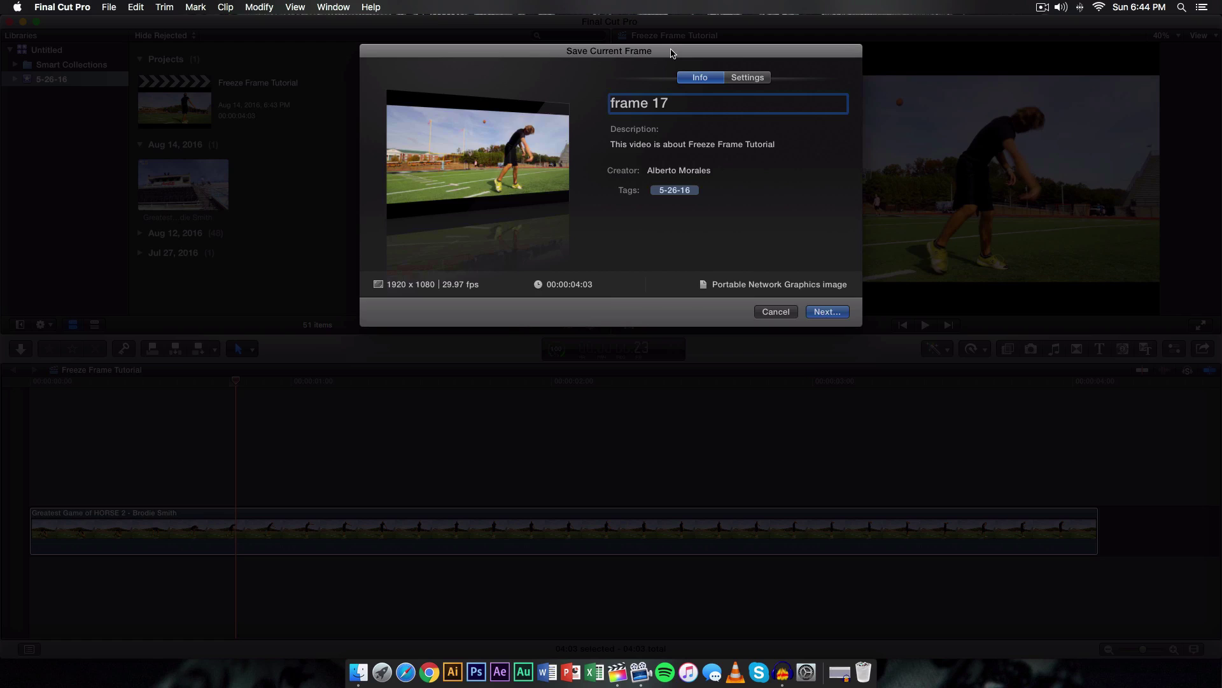
{"action": "key", "text": "BackSpace"}
{"action": "key", "text": "BackSpace"}
{"action": "type", "text": "23"}
{"action": "key", "text": "Return"}
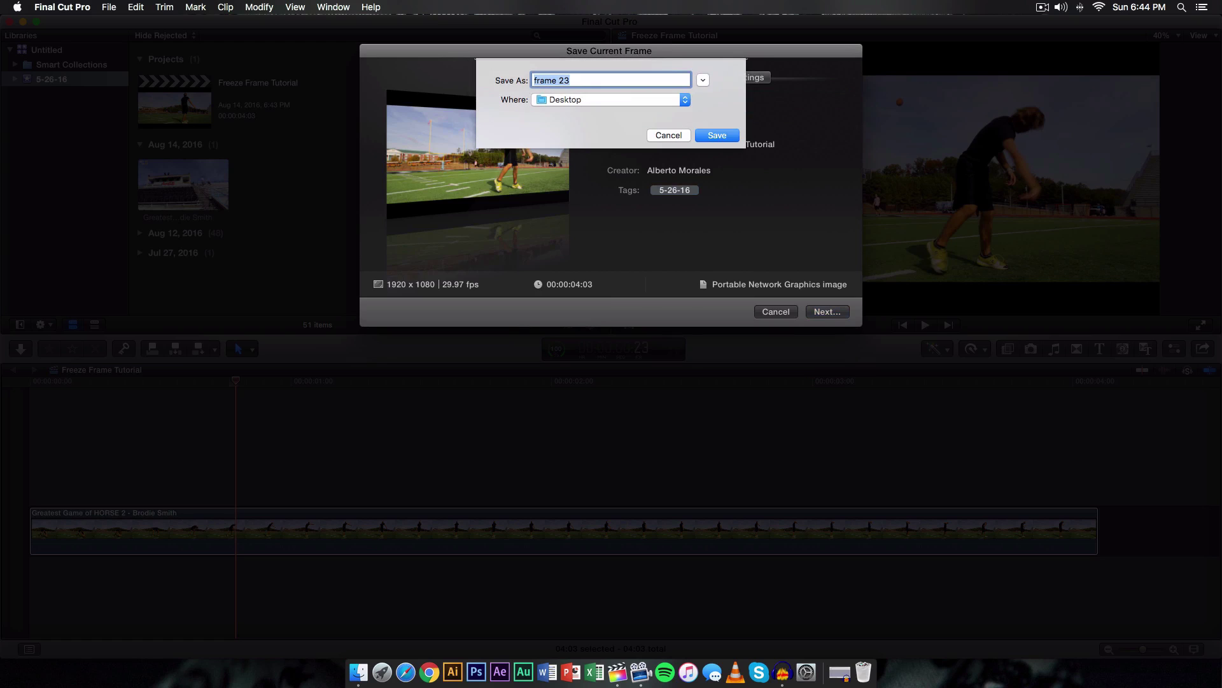
{"action": "left_click", "coordinate": [722, 140]}
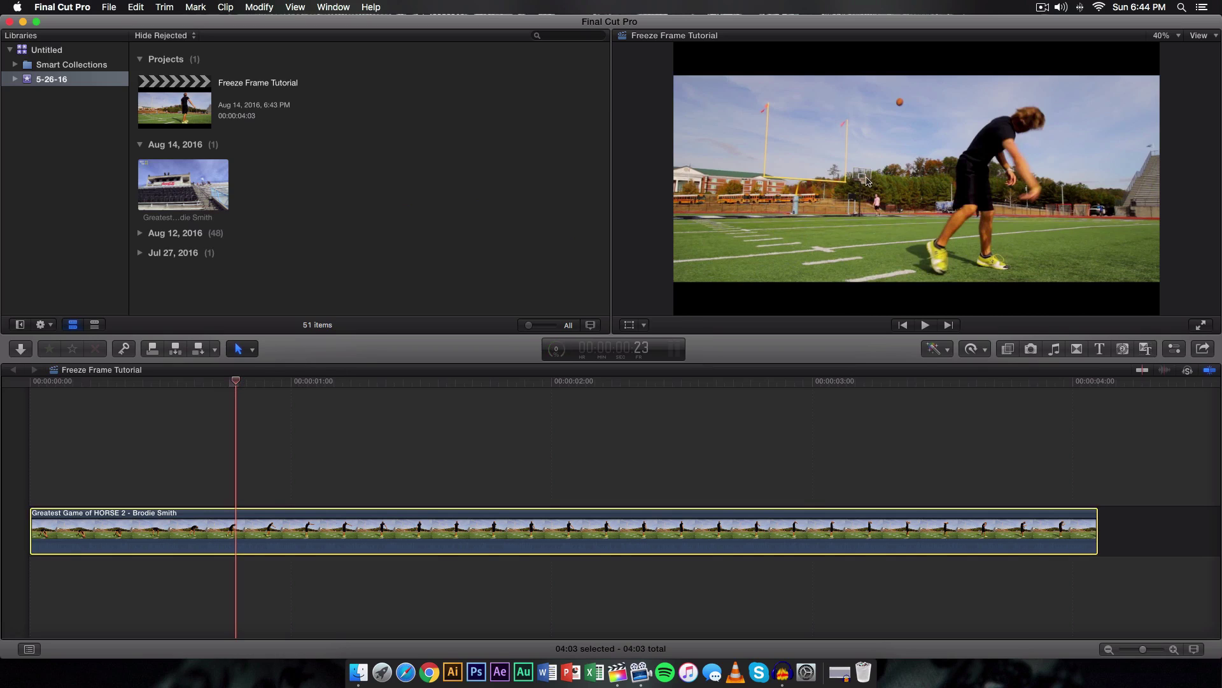
Step: Save the frame at 1:07 as a PNG named 'frame 1-07', then advance to 1:23
{"action": "left_click_drag", "start_coordinate": [235, 380], "coordinate": [361, 378]}
{"action": "left_click", "coordinate": [1196, 37]}
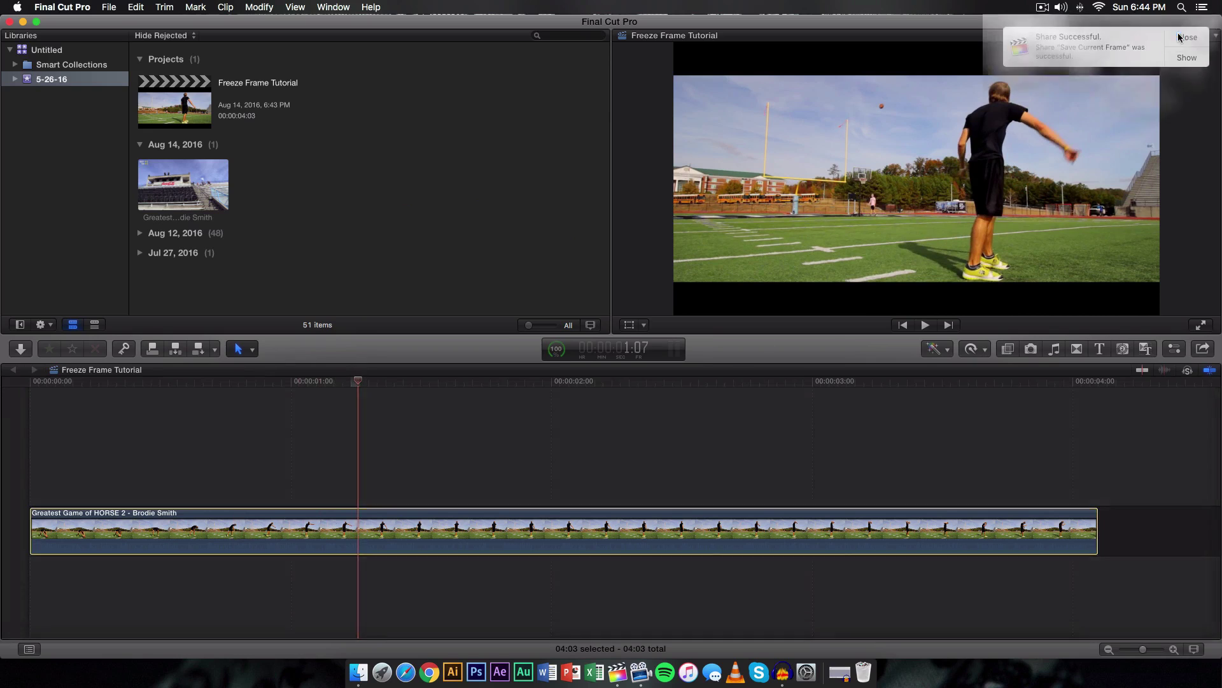
{"action": "left_click", "coordinate": [1202, 348]}
{"action": "left_click", "coordinate": [1101, 292]}
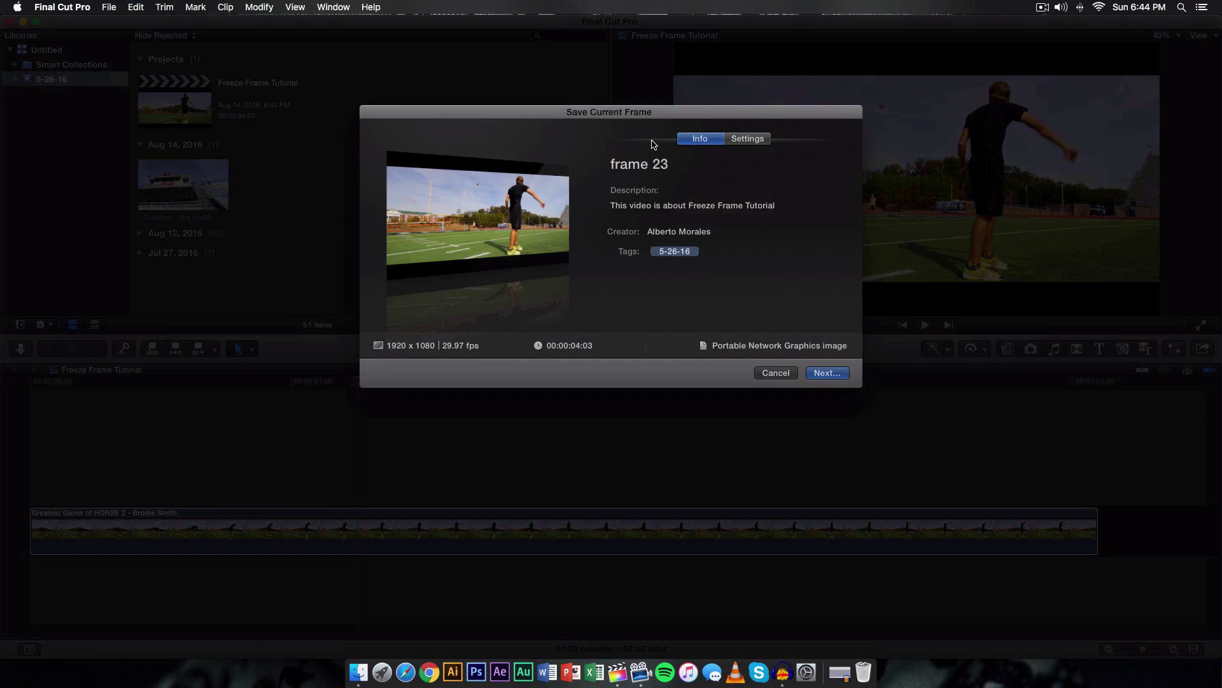
{"action": "key", "text": "BackSpace"}
{"action": "key", "text": "BackSpace"}
{"action": "type", "text": "1"}
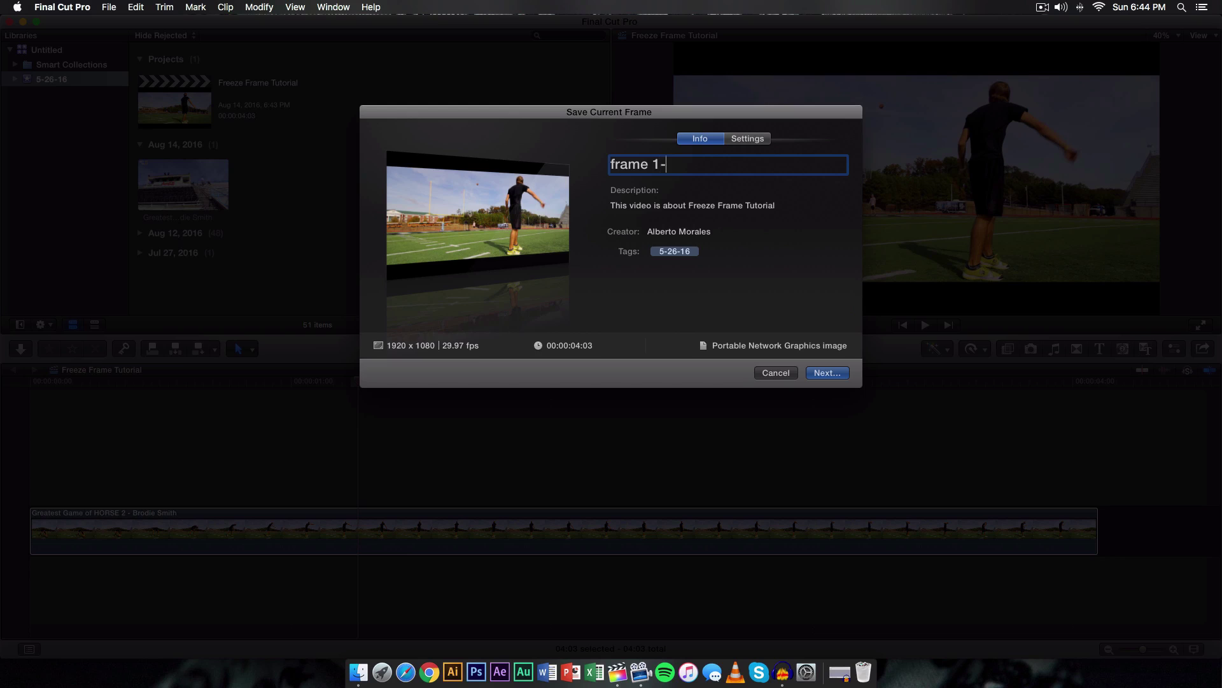
{"action": "type", "text": "-"}
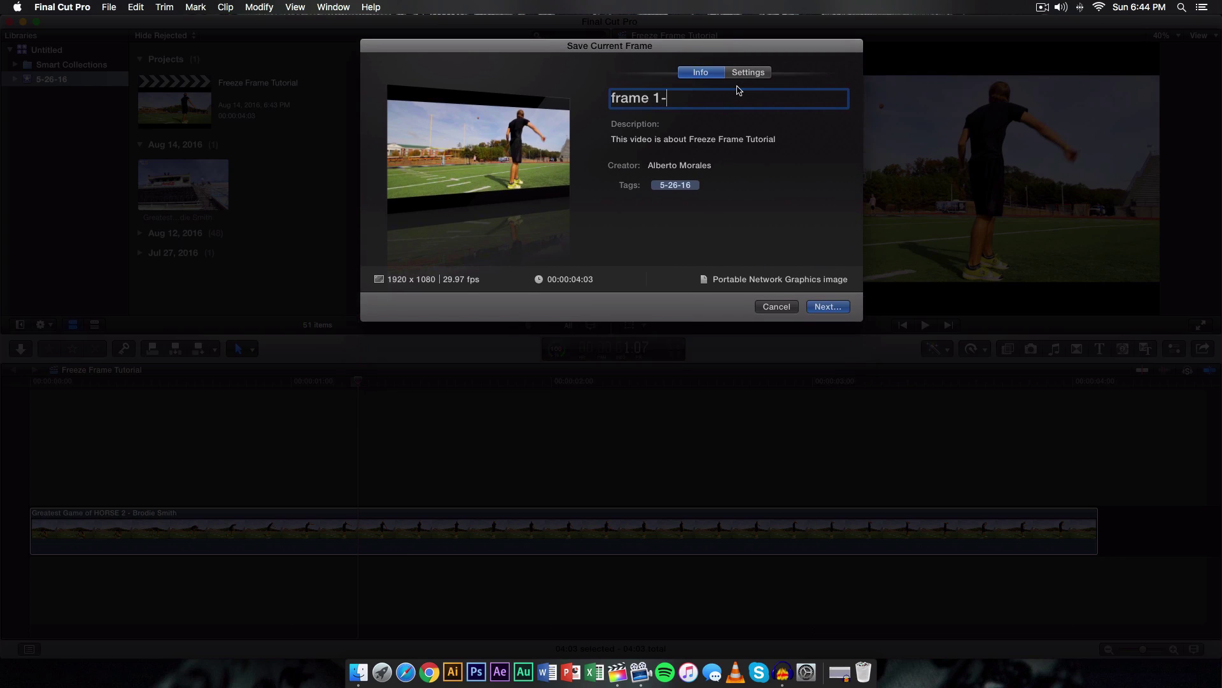
{"action": "type", "text": "07"}
{"action": "key", "text": "Return"}
{"action": "key", "text": "Return"}
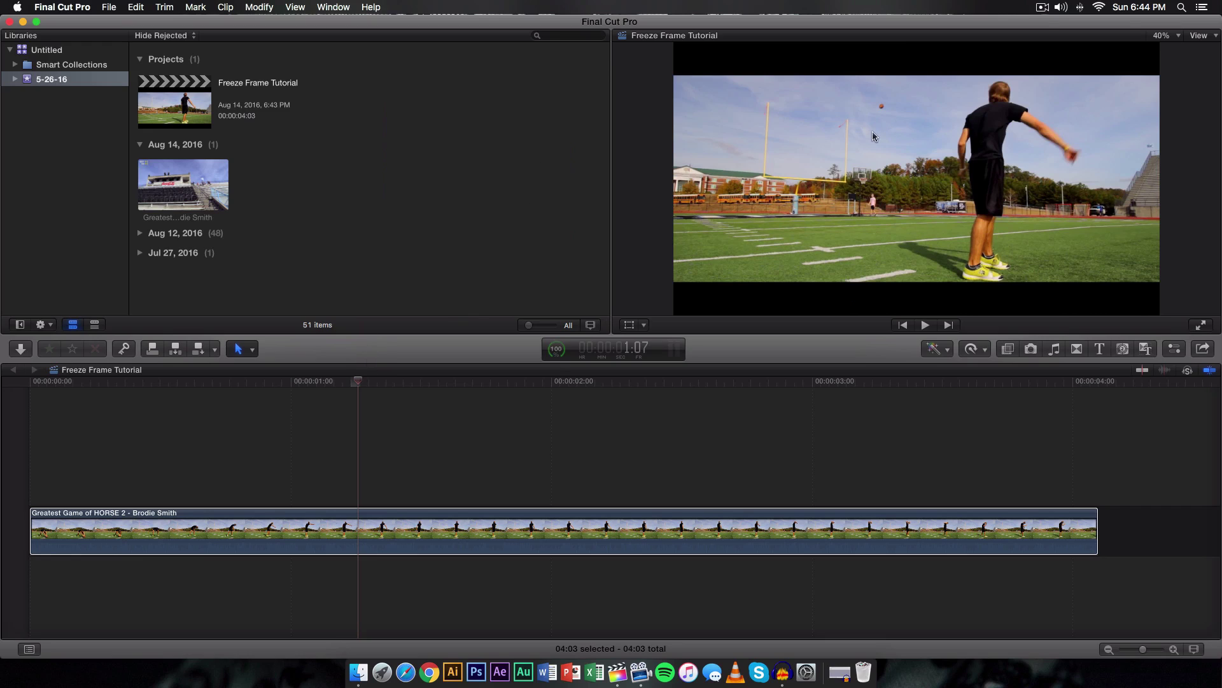
{"action": "key", "text": "space"}
{"action": "key", "text": "space"}
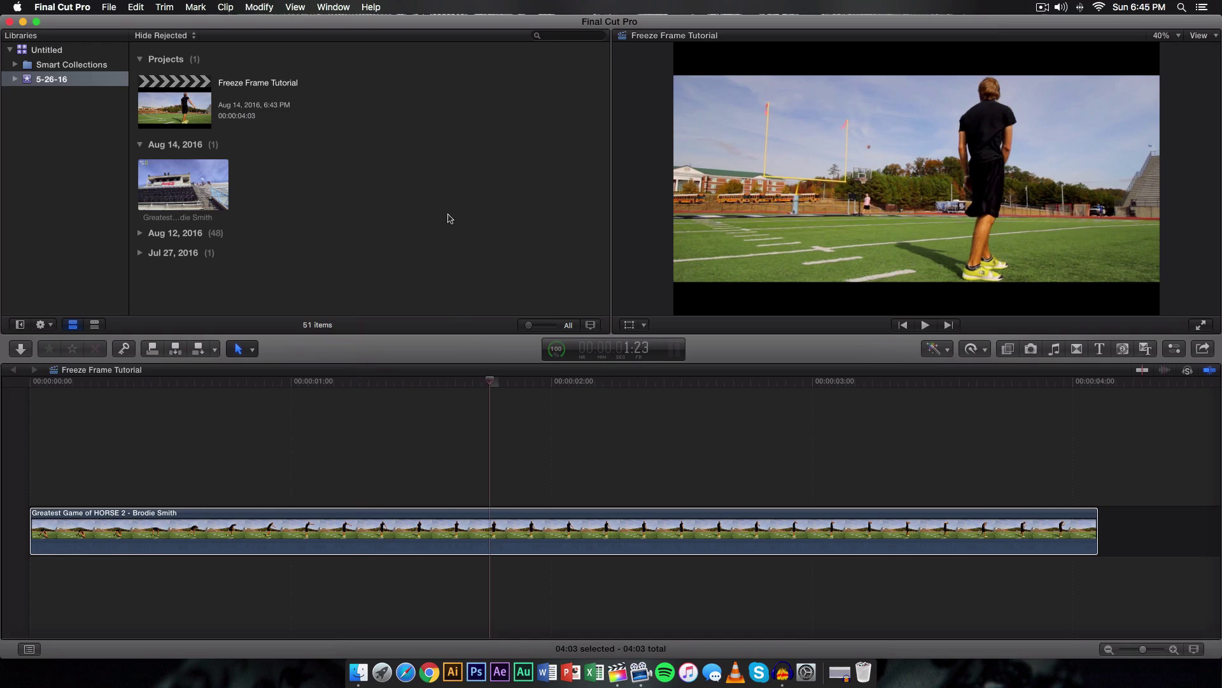
Step: Import the frame 23, frame 1-07 and frame 1-26 PNG stills from the Desktop into the event
{"action": "right_click", "coordinate": [409, 182]}
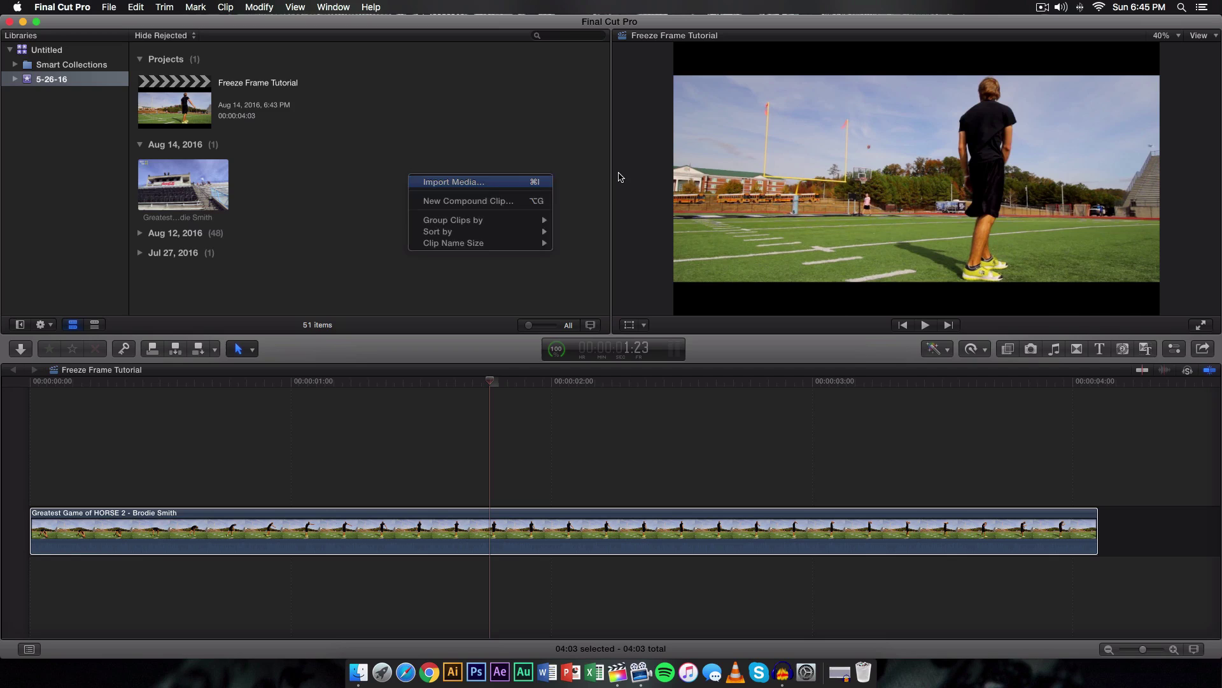
{"action": "left_click", "coordinate": [641, 186]}
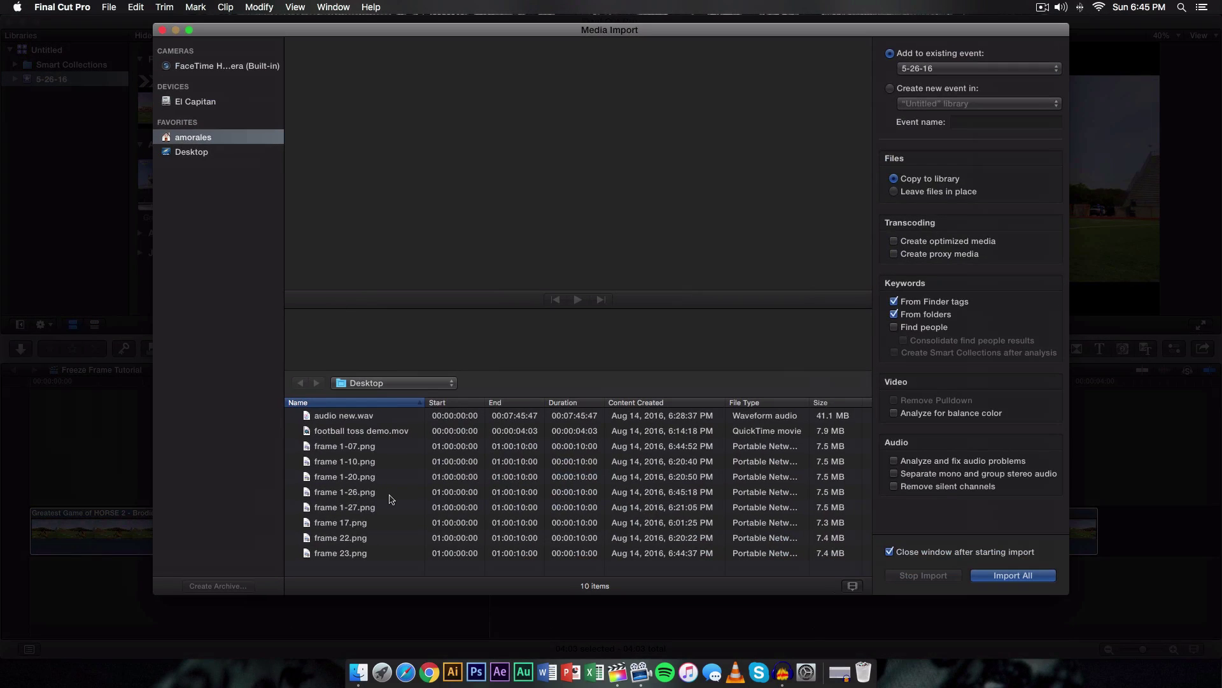
{"action": "left_click", "coordinate": [381, 452]}
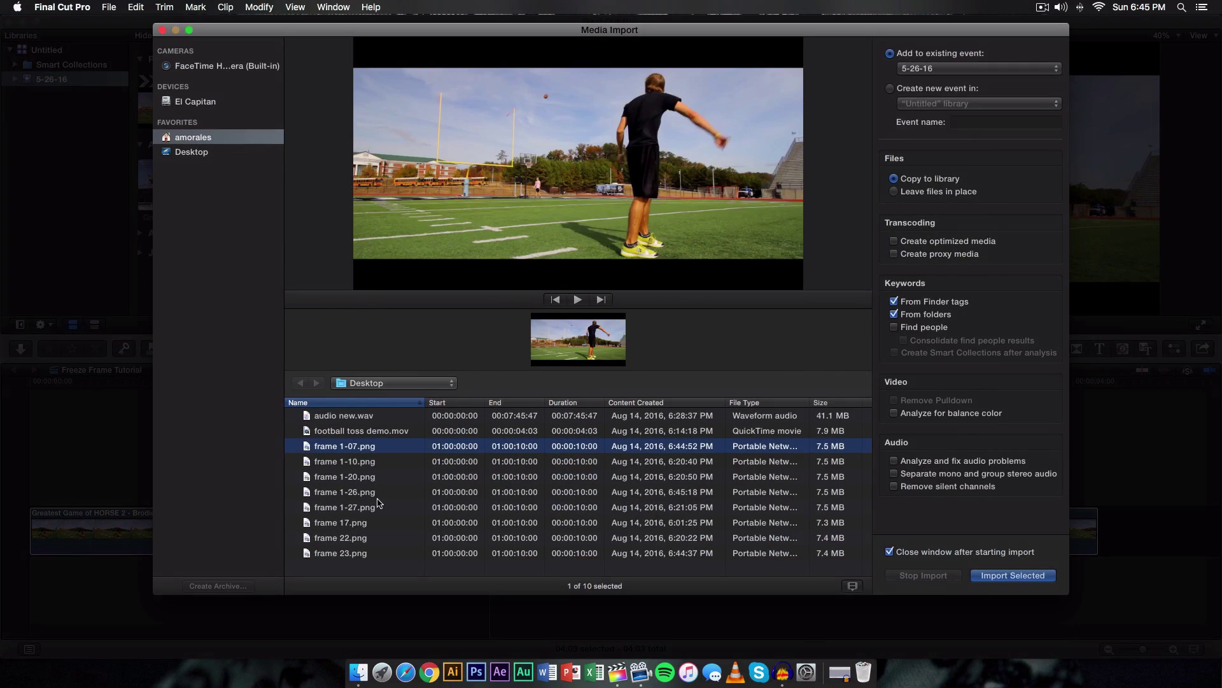
{"action": "left_click", "coordinate": [382, 507]}
{"action": "left_click", "coordinate": [387, 452], "text": "shift"}
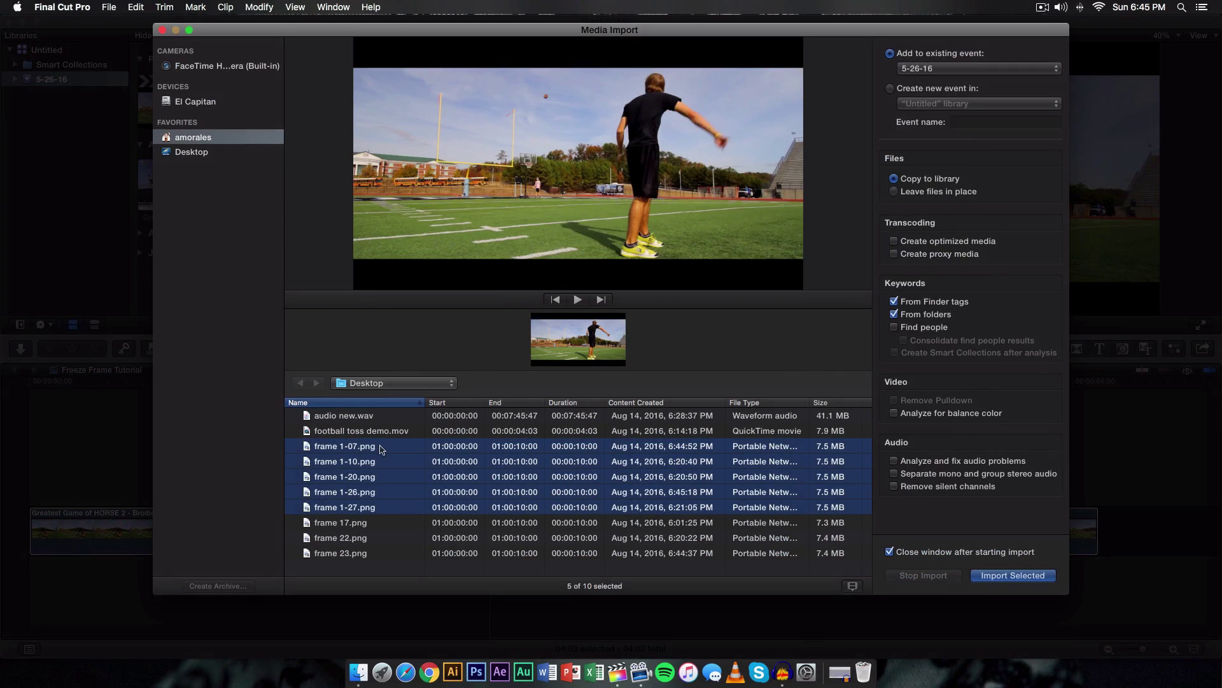
{"action": "key", "text": "Return"}
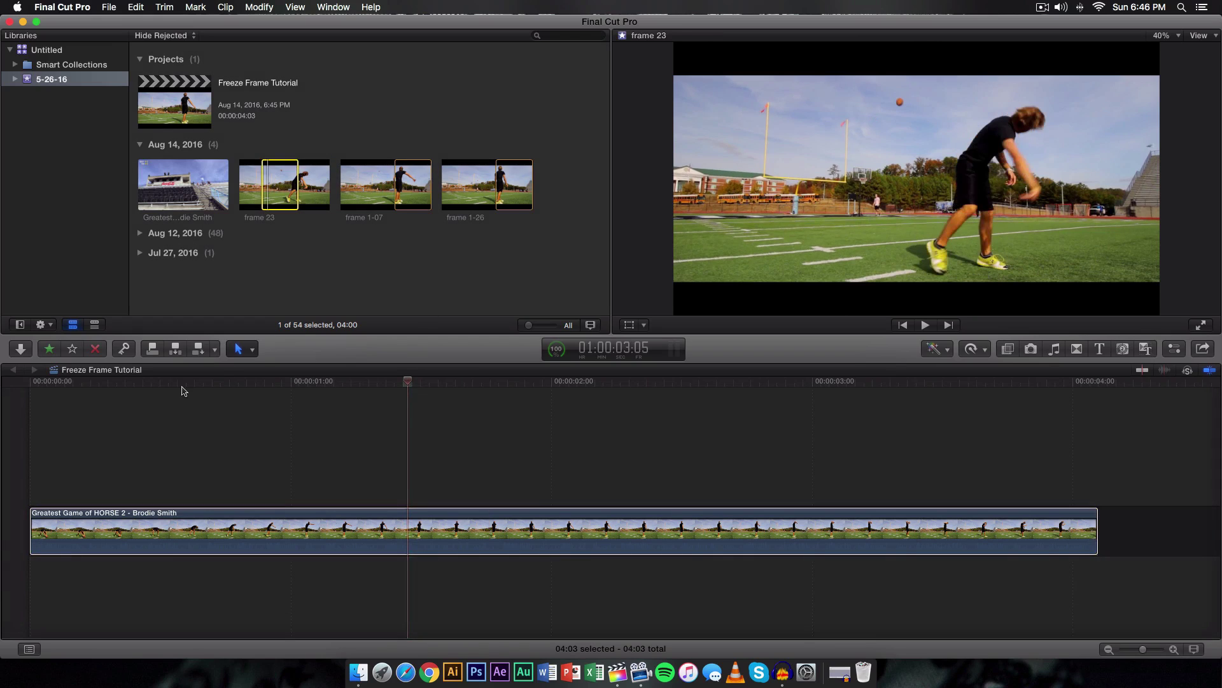
Step: Connect frame 23 at the kick moment and frame 1-07 at about 1:08 above the kicking clip
{"action": "left_click_drag", "start_coordinate": [159, 381], "coordinate": [235, 379]}
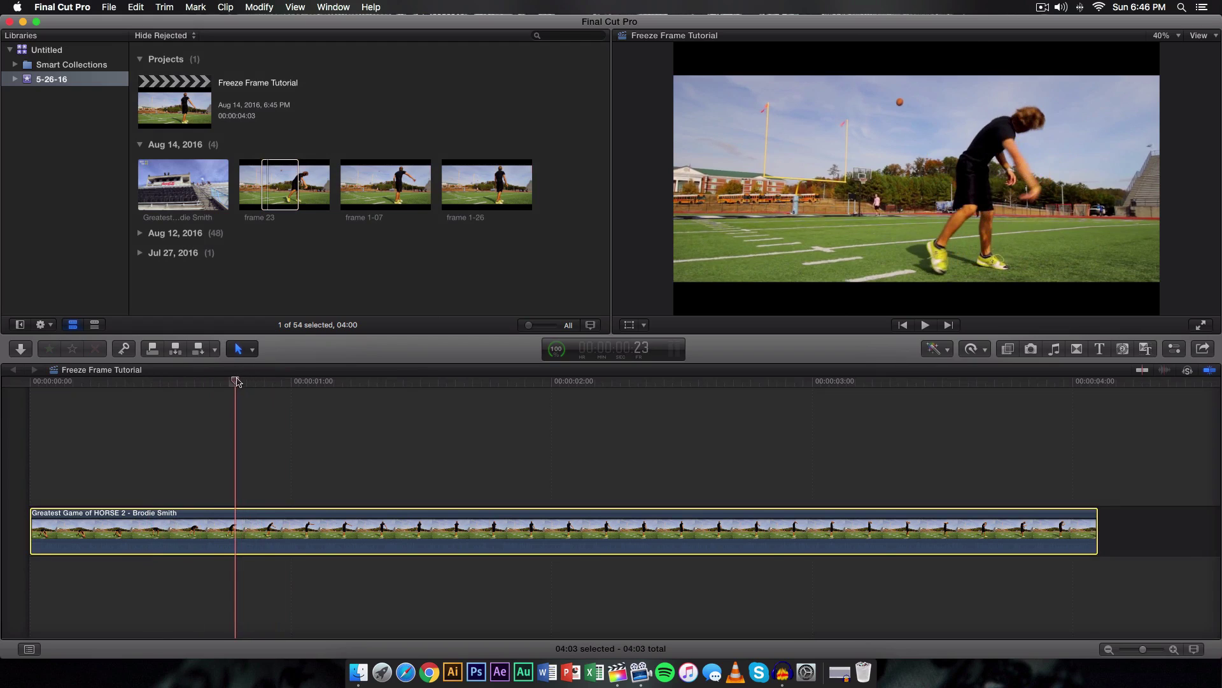
{"action": "left_click", "coordinate": [291, 184]}
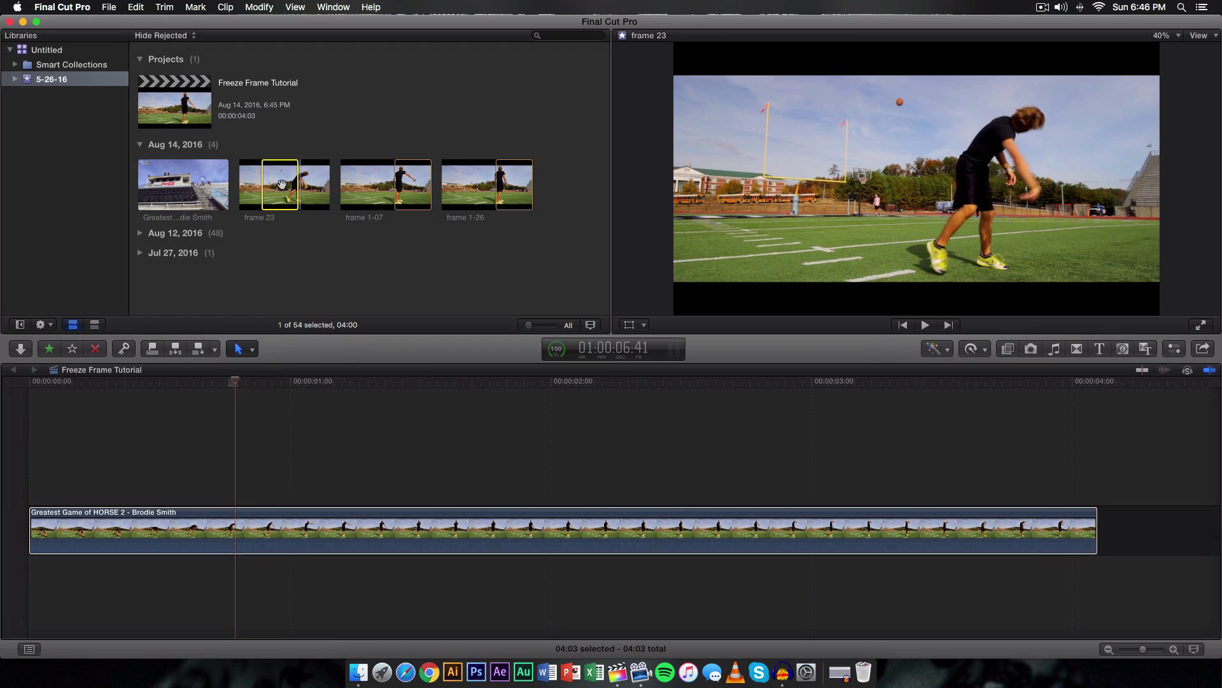
{"action": "key", "text": "q"}
{"action": "scroll", "coordinate": [284, 407], "scroll_direction": "left", "scroll_amount": 10}
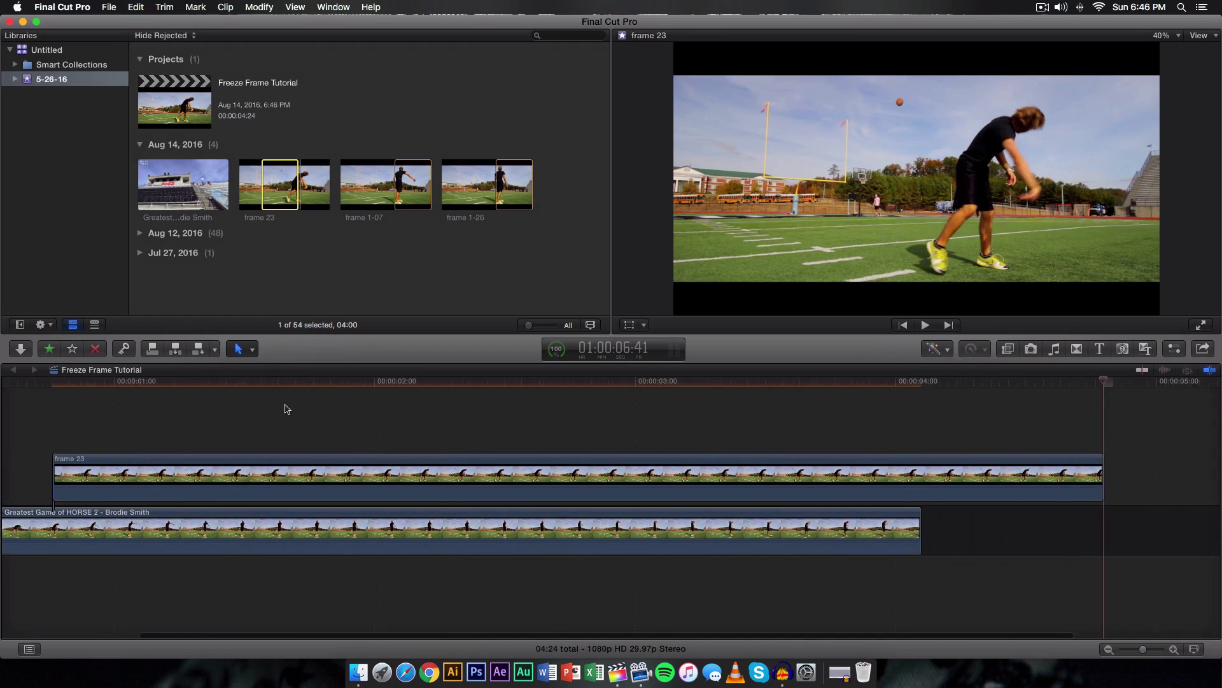
{"action": "left_click", "coordinate": [229, 381]}
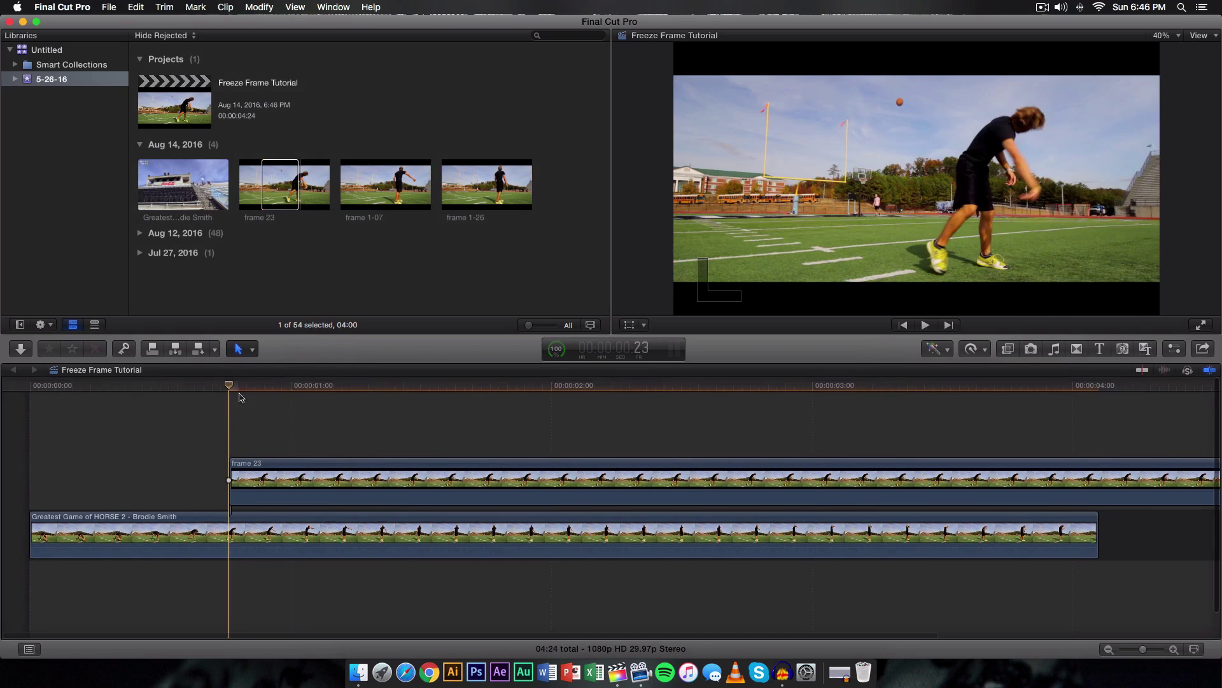
{"action": "left_click_drag", "start_coordinate": [230, 386], "coordinate": [354, 387]}
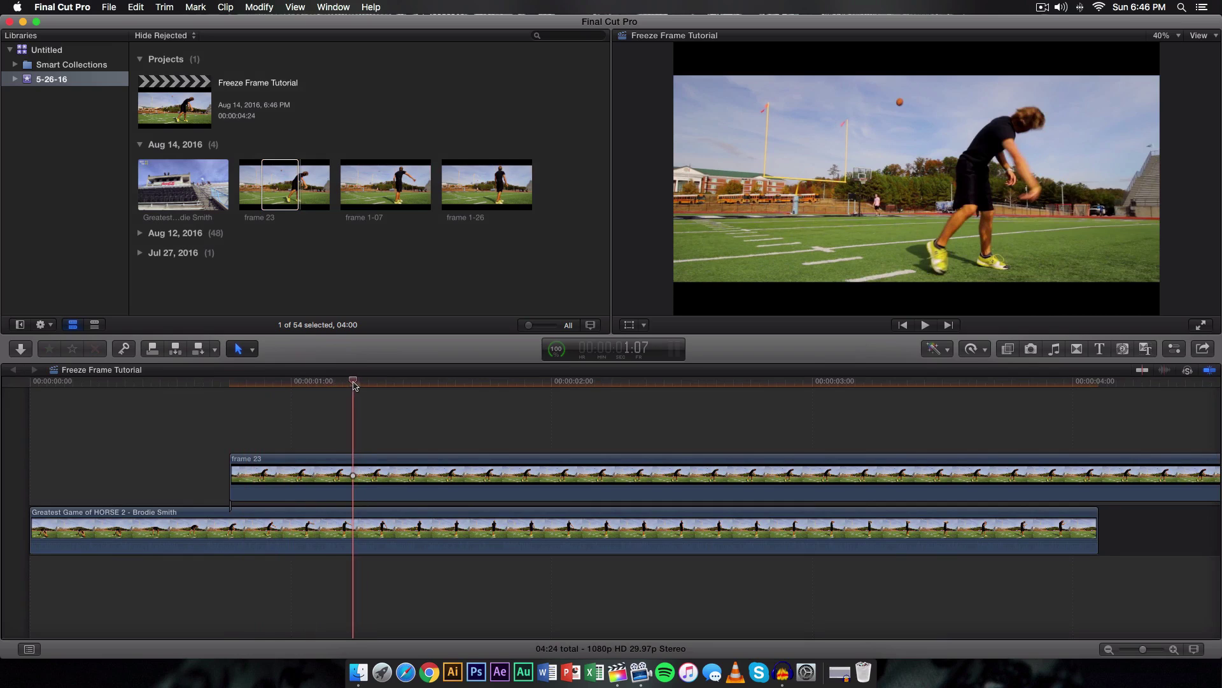
{"action": "left_click", "coordinate": [369, 198]}
{"action": "key", "text": "q"}
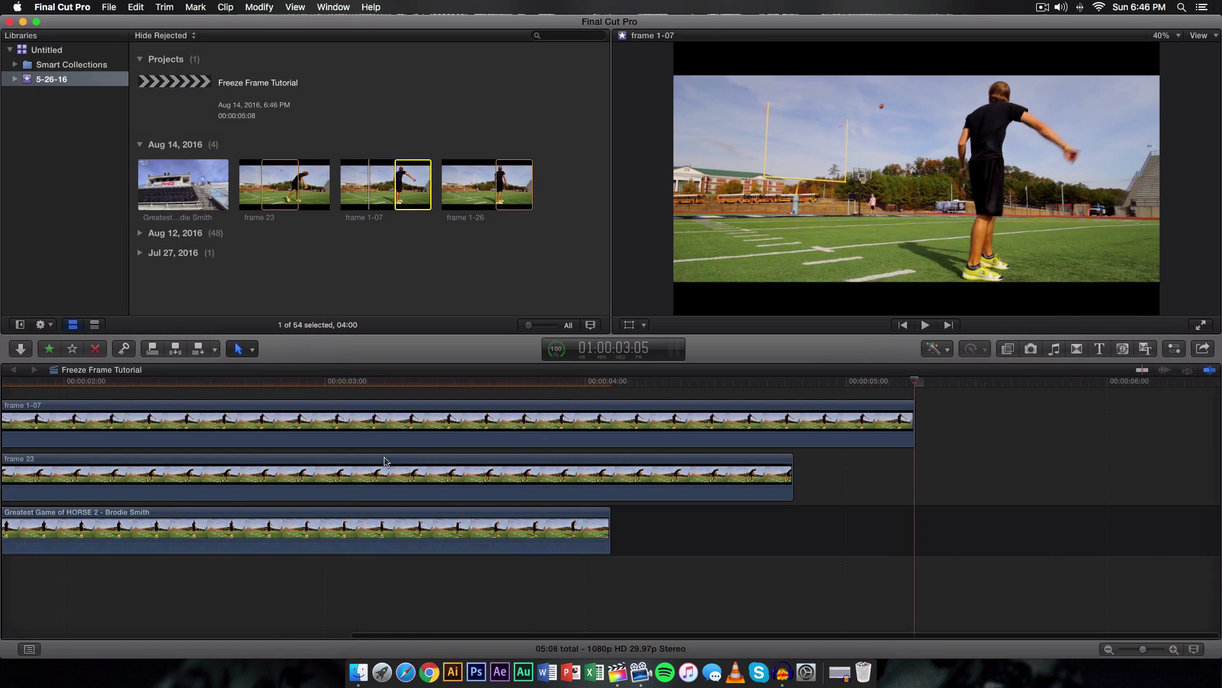
Step: Connect frame 1-26 at about 1:24 and trim frame 23 to end with the kick clip
{"action": "mouse_move", "coordinate": [223, 385]}
{"action": "left_mouse_down"}
{"action": "mouse_move", "coordinate": [245, 381]}
{"action": "mouse_move", "coordinate": [164, 382]}
{"action": "mouse_move", "coordinate": [199, 382]}
{"action": "left_mouse_up"}
{"action": "scroll", "coordinate": [357, 432], "scroll_direction": "up", "scroll_amount": 1}
{"action": "left_click", "coordinate": [470, 198]}
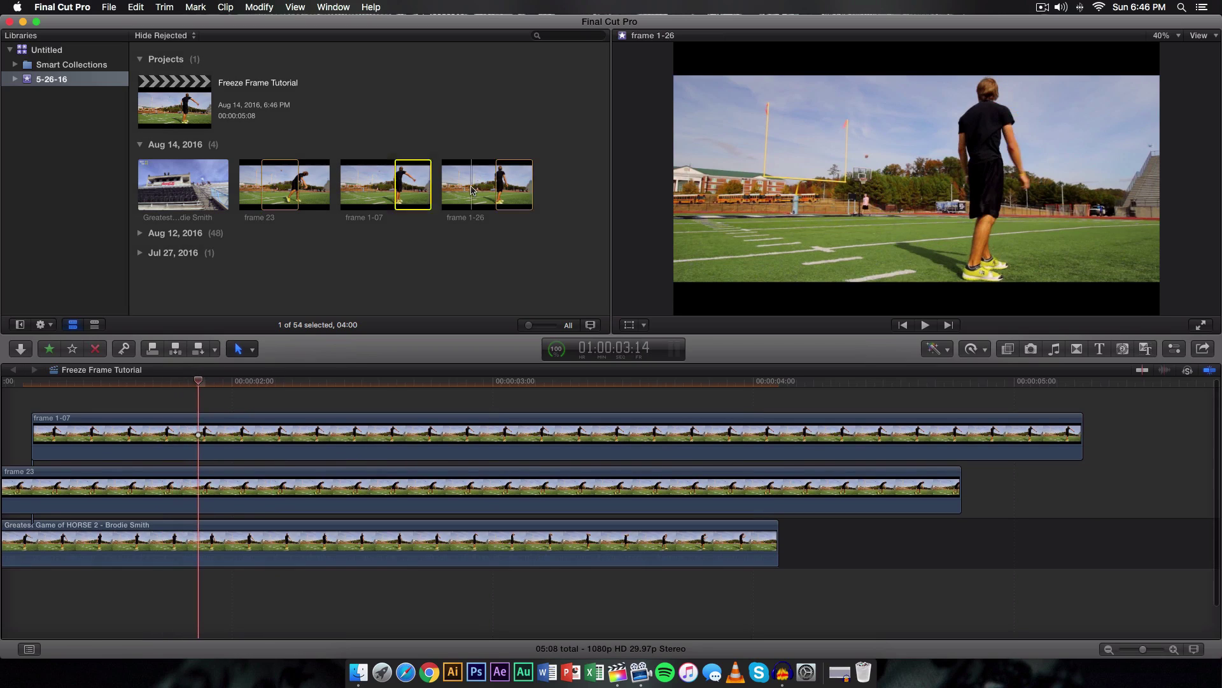
{"action": "key", "text": "q"}
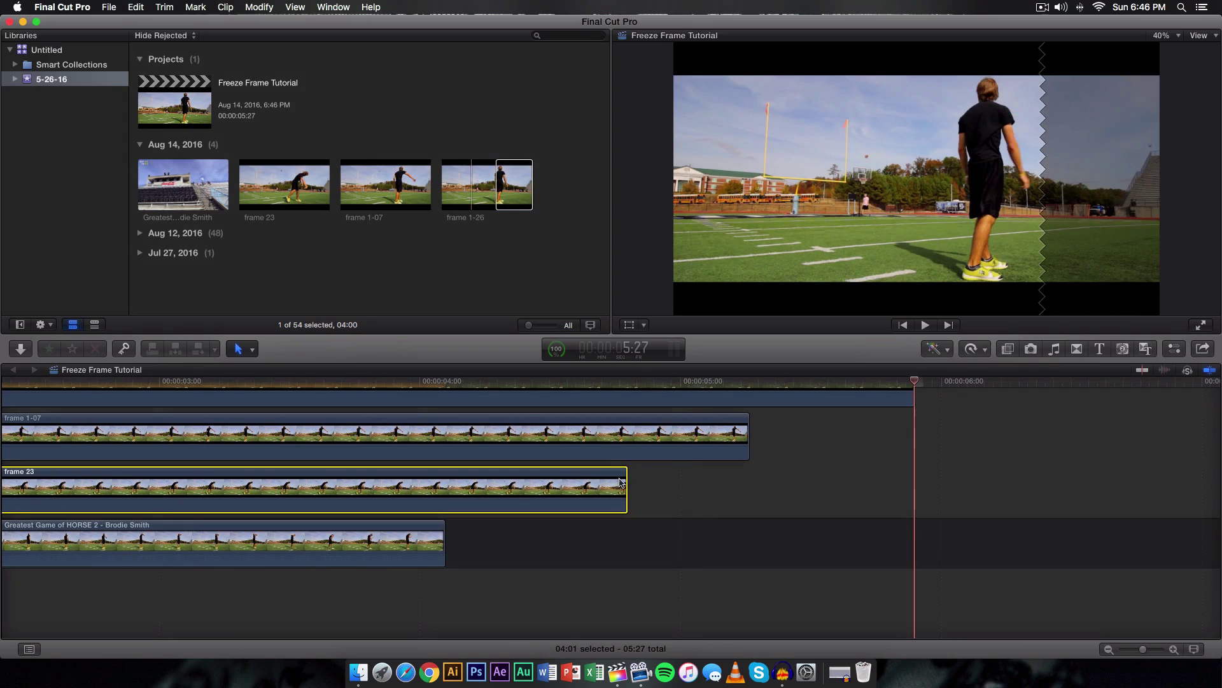
{"action": "left_click_drag", "start_coordinate": [627, 484], "coordinate": [452, 484]}
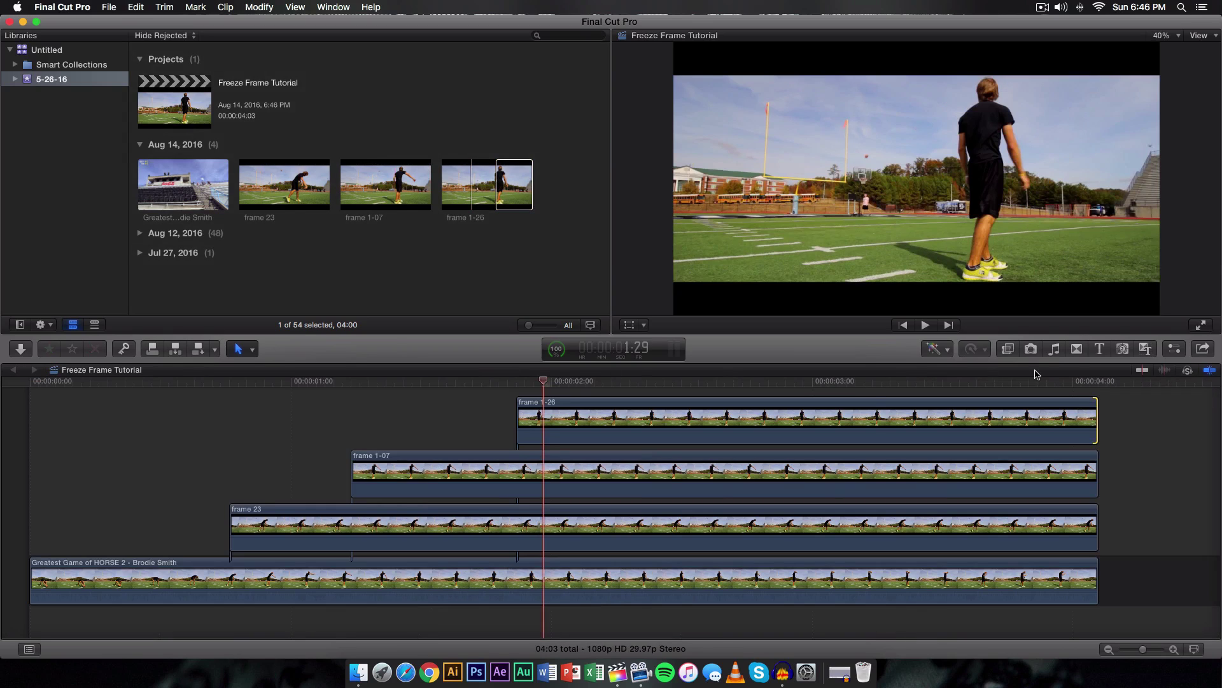
{"action": "left_click_drag", "start_coordinate": [1057, 381], "coordinate": [221, 381]}
Step: Clear the effects search and set the frame 23 clip's compositing blend mode to Darken
{"action": "left_click", "coordinate": [283, 382]}
{"action": "left_click", "coordinate": [290, 528]}
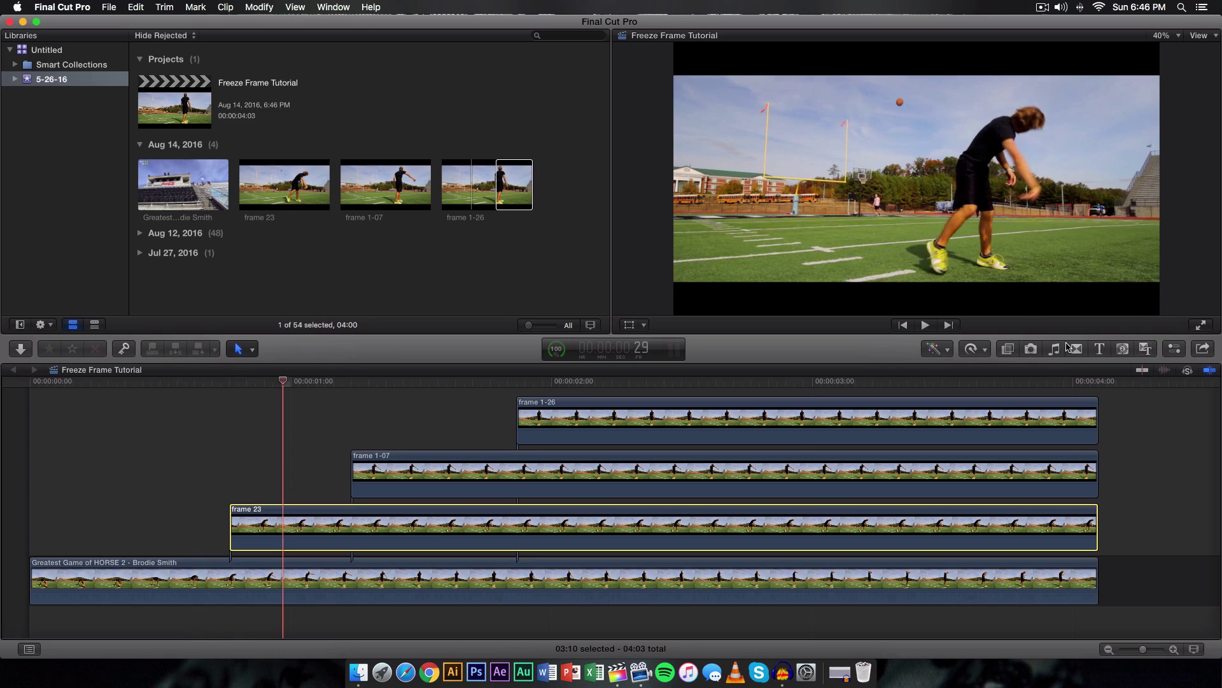
{"action": "left_click", "coordinate": [1008, 349]}
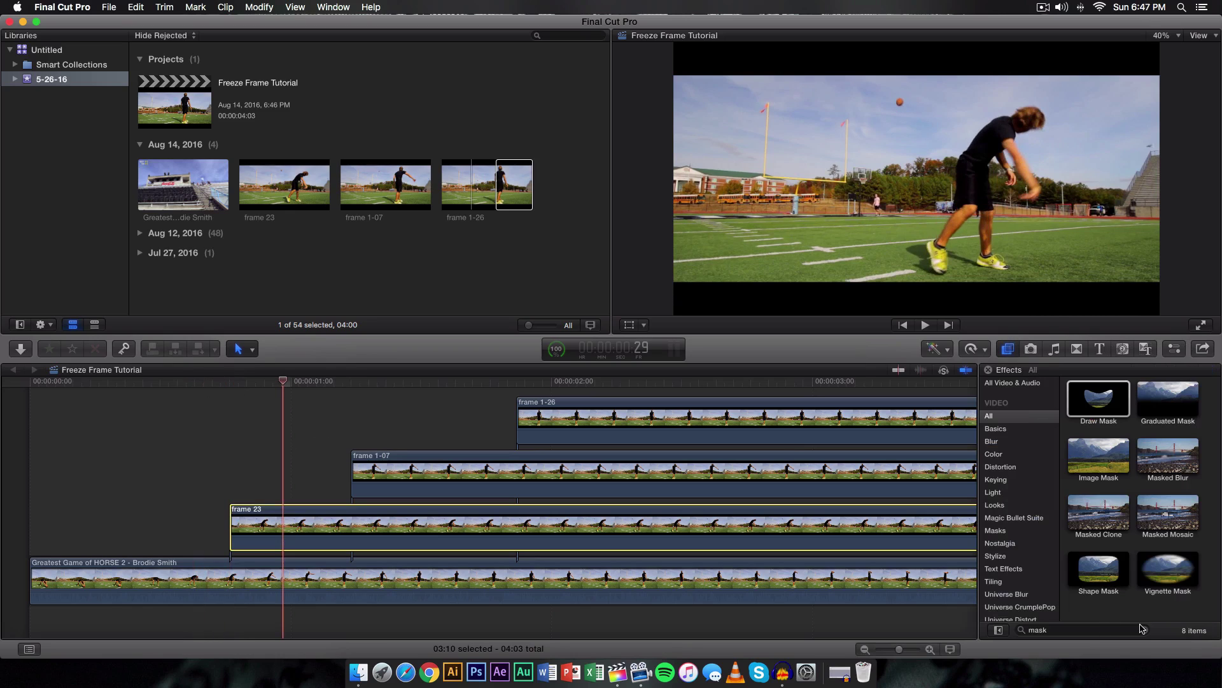
{"action": "double_click", "coordinate": [1136, 629]}
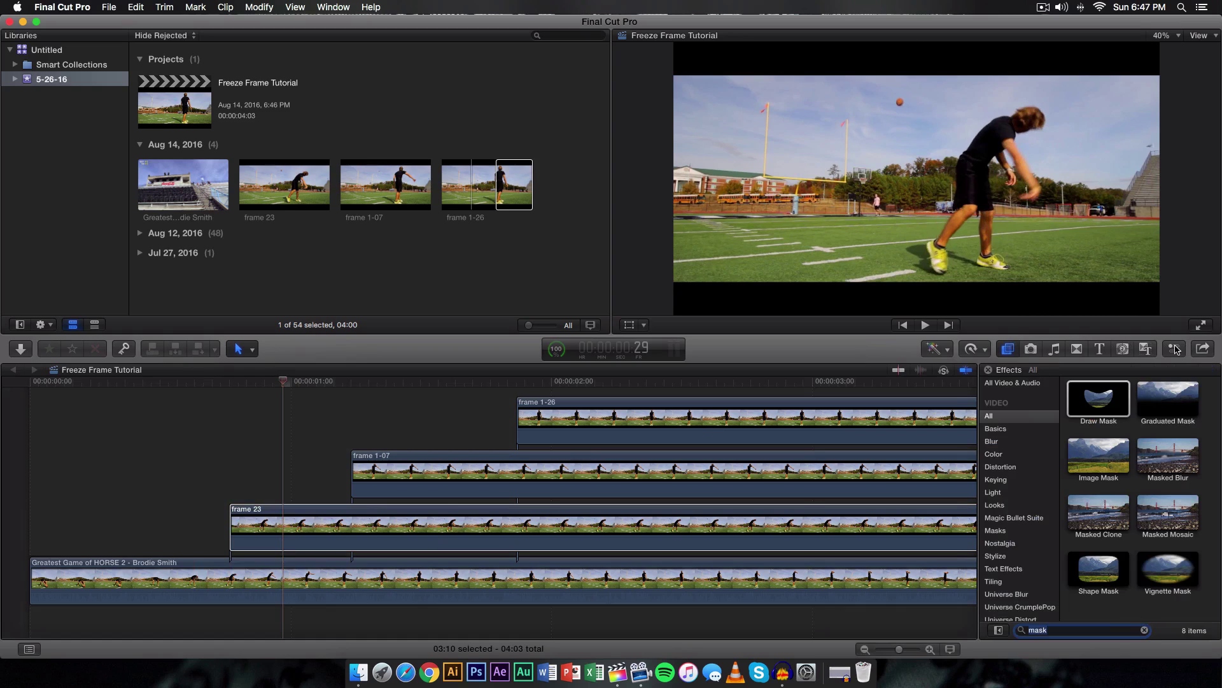
{"action": "key", "text": "Escape"}
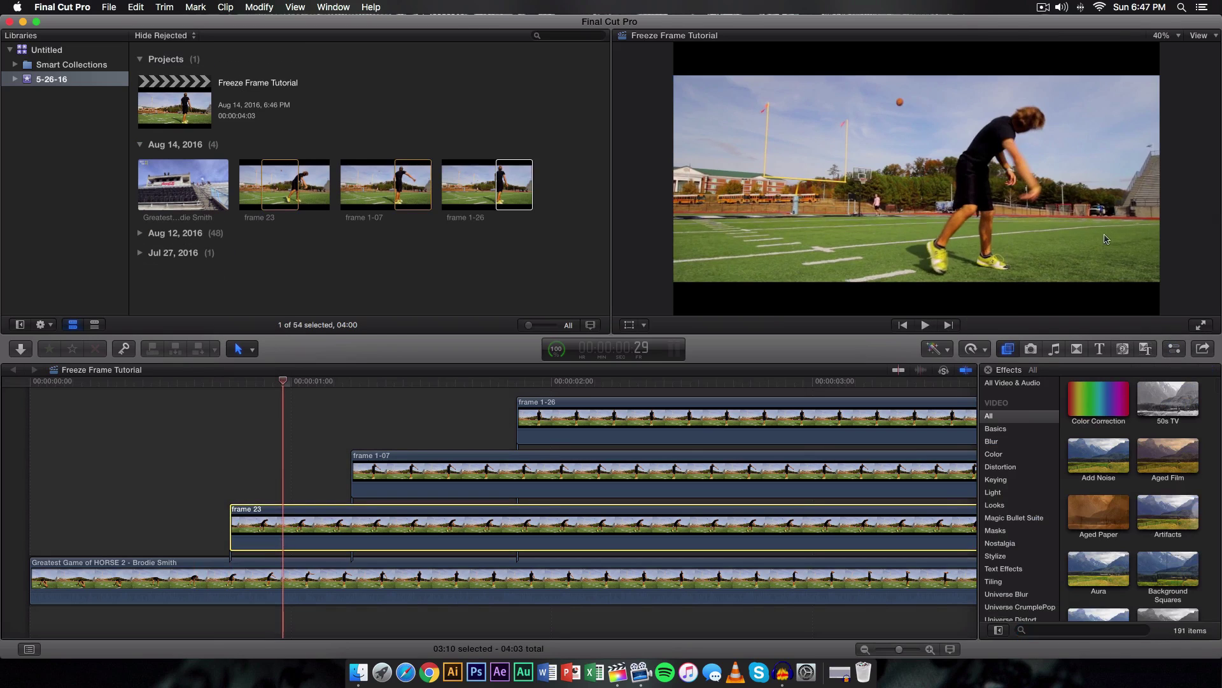
{"action": "left_click", "coordinate": [1179, 348]}
{"action": "left_click", "coordinate": [1085, 219]}
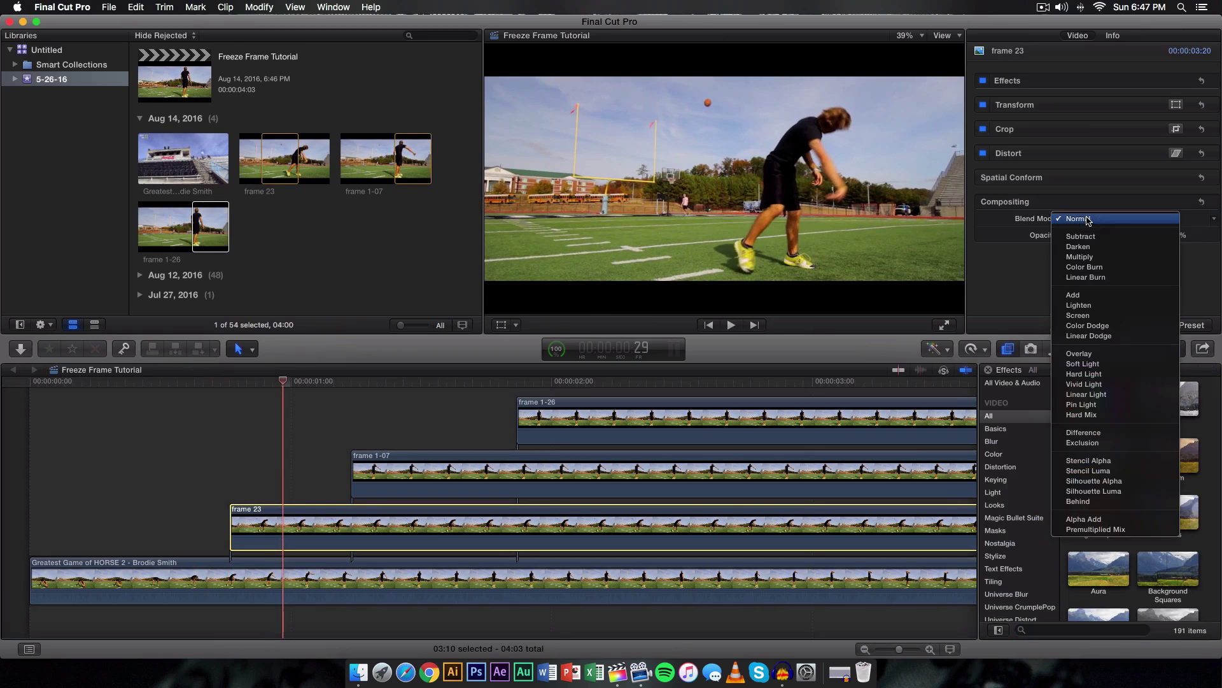
{"action": "left_click", "coordinate": [1091, 246]}
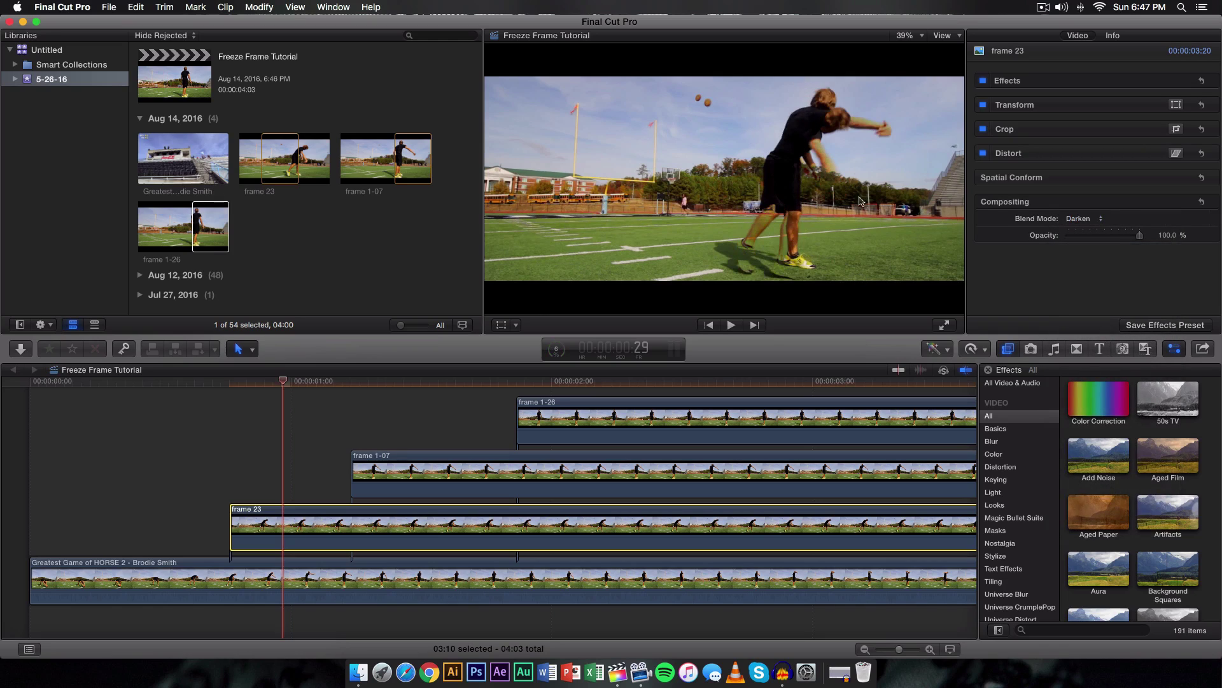
{"action": "left_click", "coordinate": [1089, 632]}
Step: Apply the Draw Mask effect from a 'mask' search to the frame 23 clip
{"action": "type", "text": "m"}
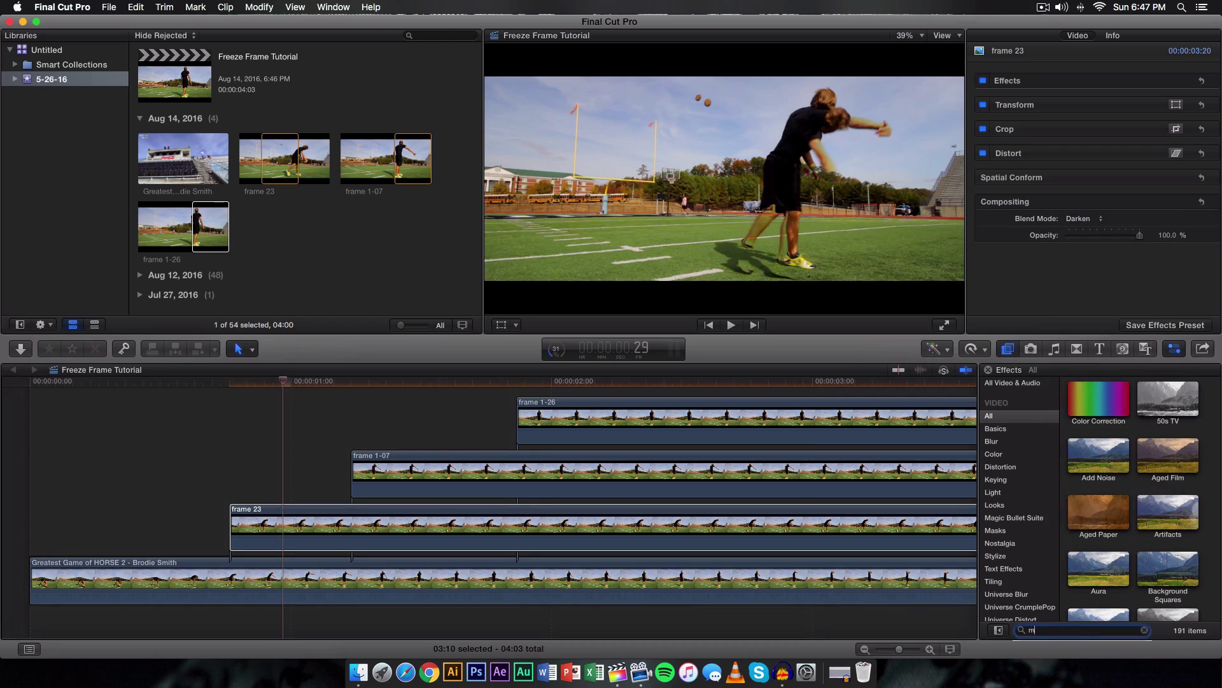
{"action": "type", "text": "ask"}
{"action": "mouse_move", "coordinate": [1098, 398]}
{"action": "left_mouse_down"}
{"action": "mouse_move", "coordinate": [507, 464]}
{"action": "mouse_move", "coordinate": [315, 509]}
{"action": "mouse_move", "coordinate": [329, 516]}
{"action": "left_mouse_up"}
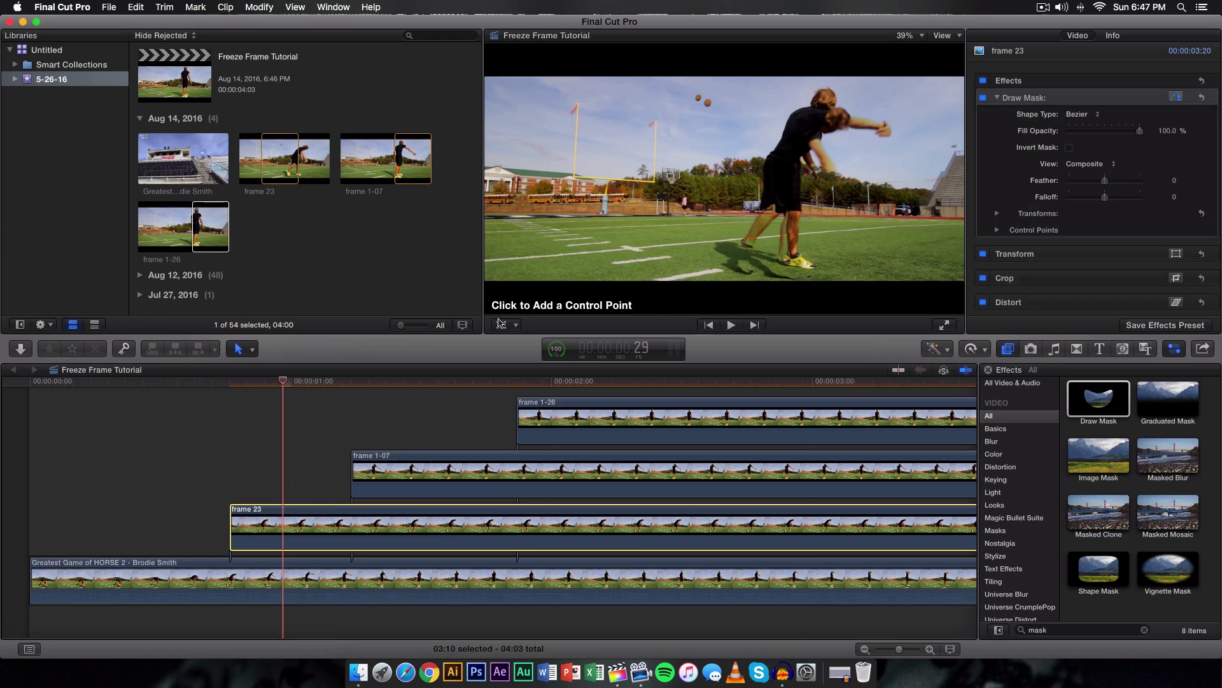
{"action": "left_click", "coordinate": [229, 382]}
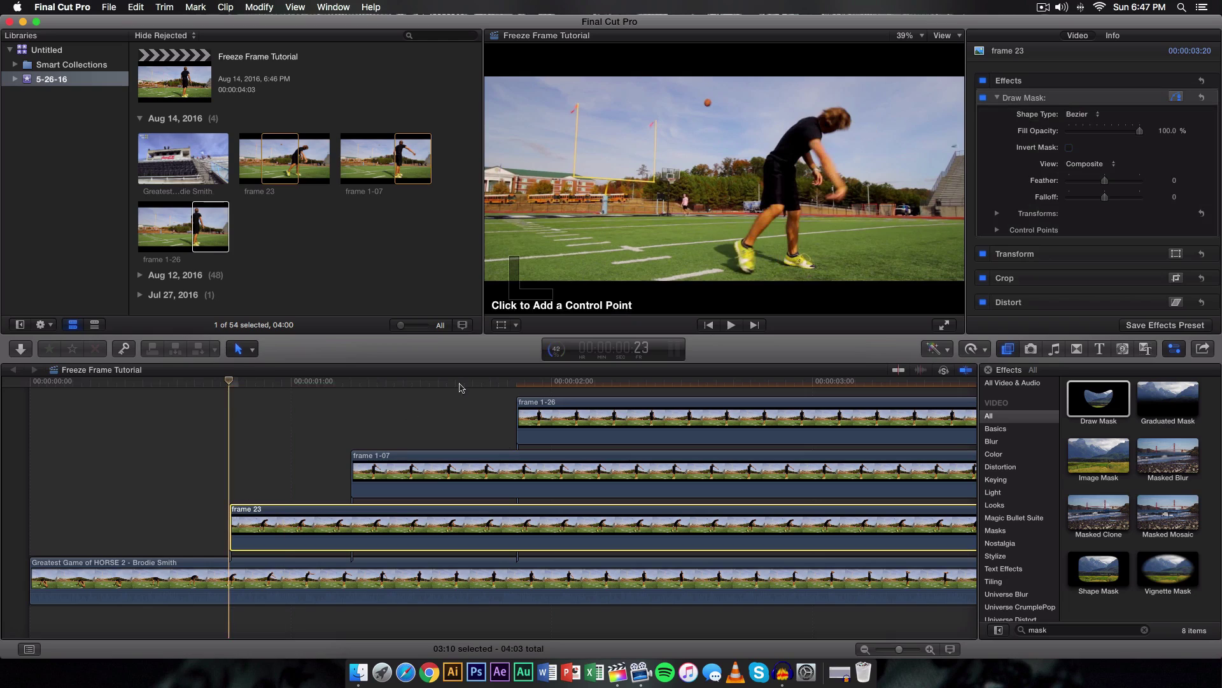
Step: Draw a closed four-point mask around the airborne football in the viewer
{"action": "left_click", "coordinate": [702, 117]}
{"action": "left_click", "coordinate": [744, 113]}
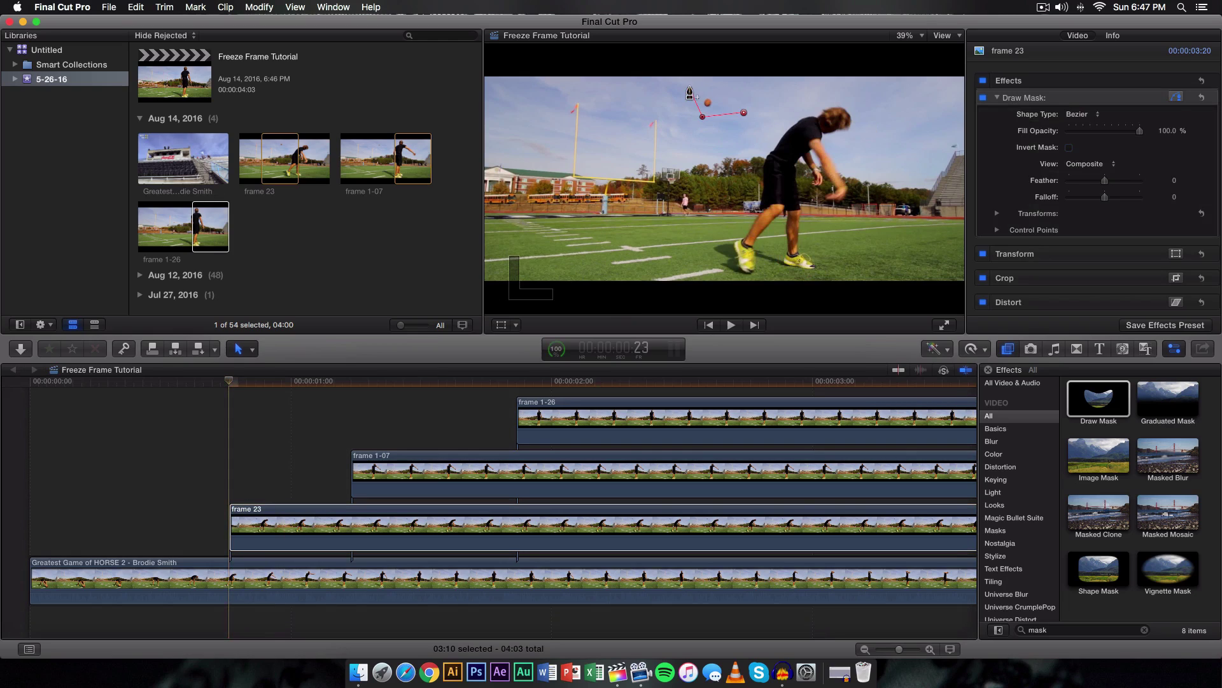
{"action": "left_click", "coordinate": [690, 90]}
{"action": "left_click", "coordinate": [735, 91]}
{"action": "left_click", "coordinate": [743, 113]}
{"action": "left_click_drag", "start_coordinate": [292, 388], "coordinate": [359, 389]}
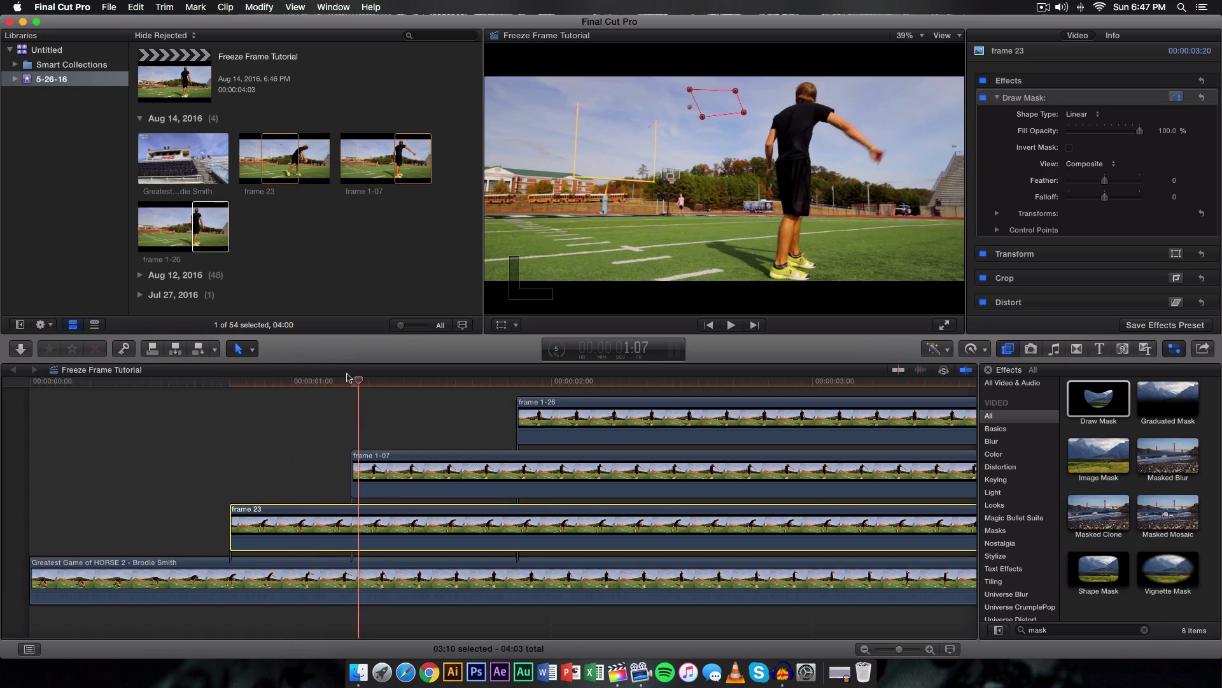
Step: Set frame 1-07 to Darken blending and draw a four-point mask around the football
{"action": "left_click", "coordinate": [350, 381]}
{"action": "left_click", "coordinate": [385, 456]}
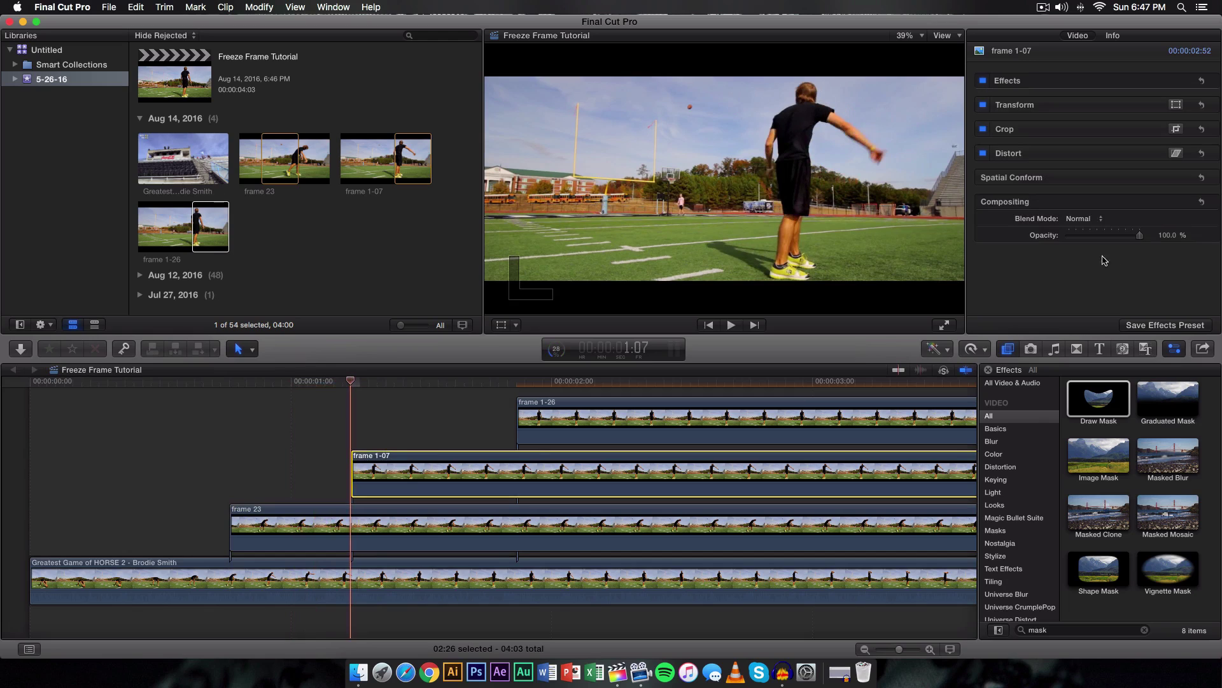
{"action": "left_click", "coordinate": [1083, 218]}
{"action": "left_click", "coordinate": [1084, 245]}
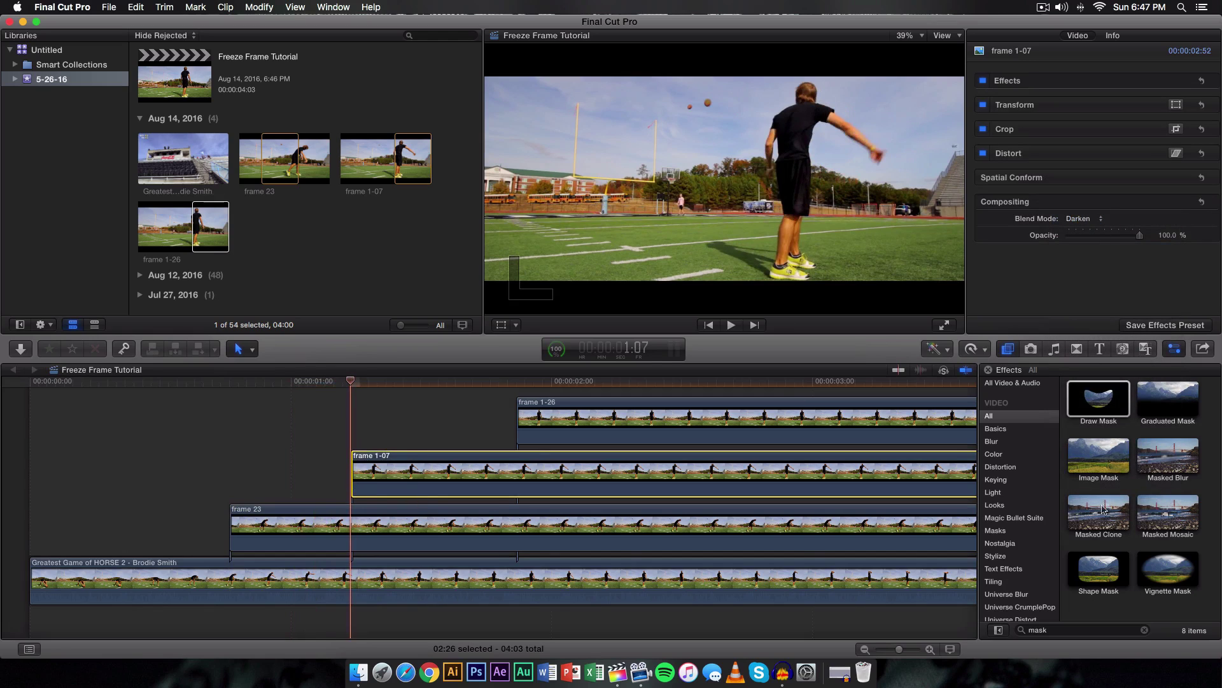
{"action": "mouse_move", "coordinate": [1091, 430]}
{"action": "left_mouse_down"}
{"action": "mouse_move", "coordinate": [1031, 411]}
{"action": "mouse_move", "coordinate": [707, 468]}
{"action": "left_mouse_up"}
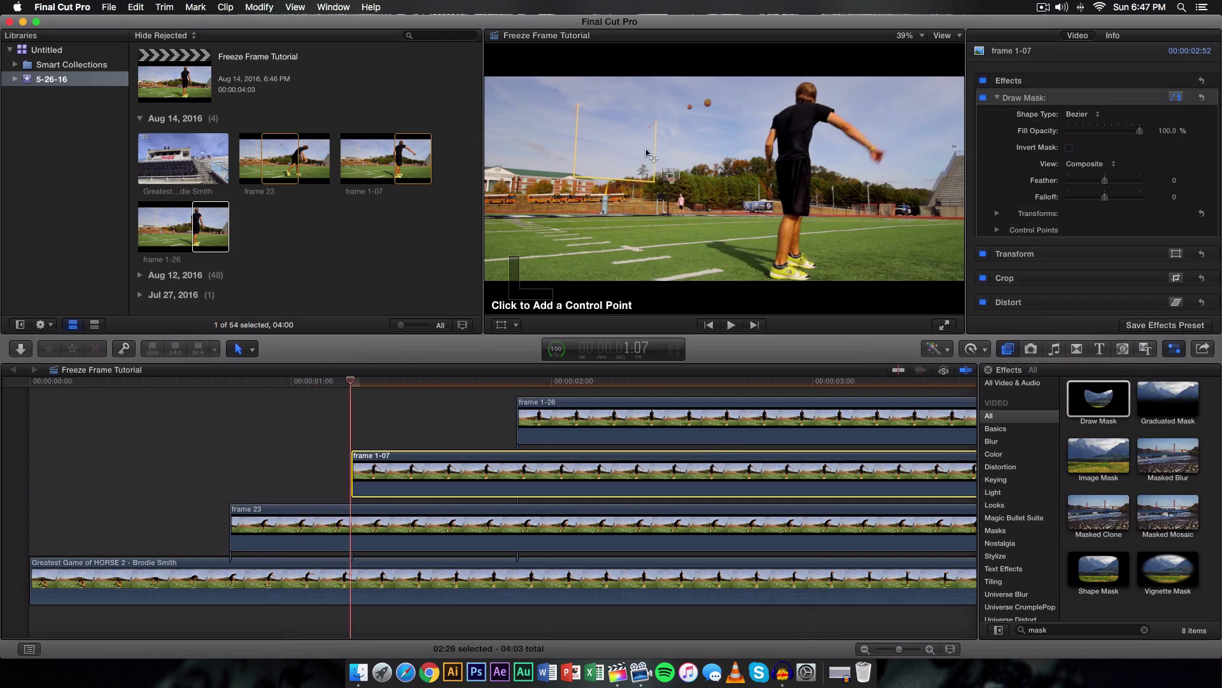
{"action": "left_click", "coordinate": [681, 120]}
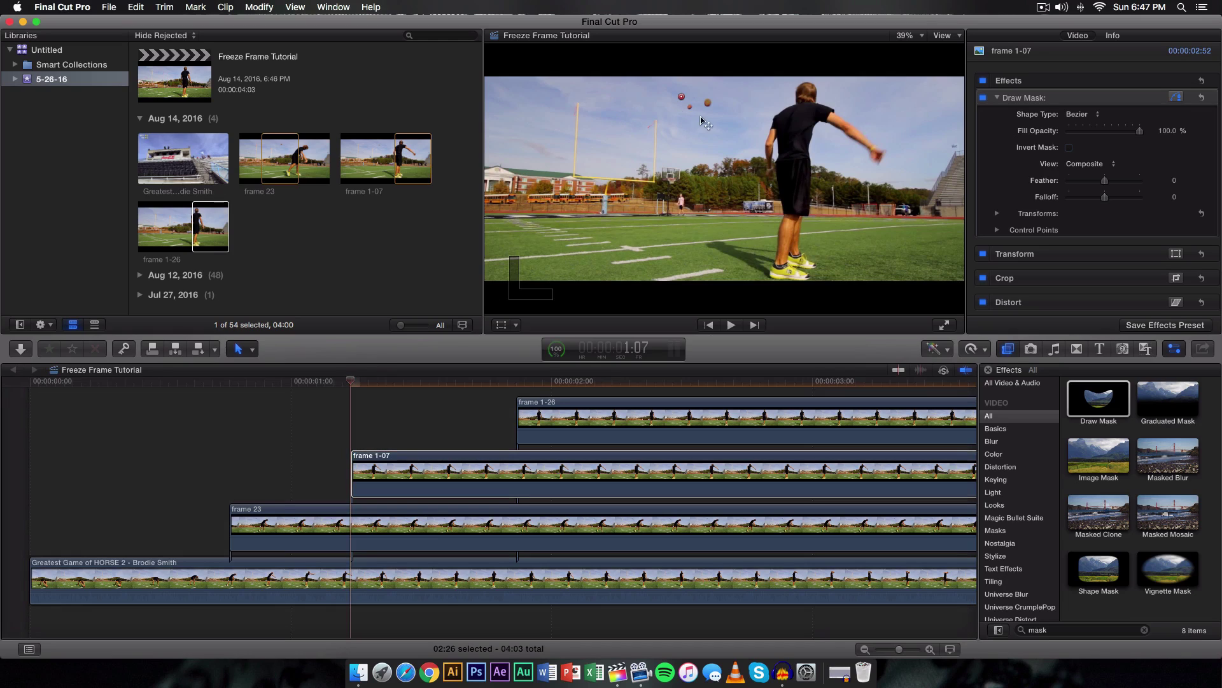
{"action": "left_click", "coordinate": [681, 97]}
{"action": "left_click", "coordinate": [703, 98]}
{"action": "left_click", "coordinate": [703, 118]}
{"action": "left_click", "coordinate": [681, 120]}
Step: Set frame 1-26 to Darken blending and draw a square mask around its football
{"action": "left_click_drag", "start_coordinate": [352, 386], "coordinate": [516, 382]}
{"action": "left_click", "coordinate": [954, 424]}
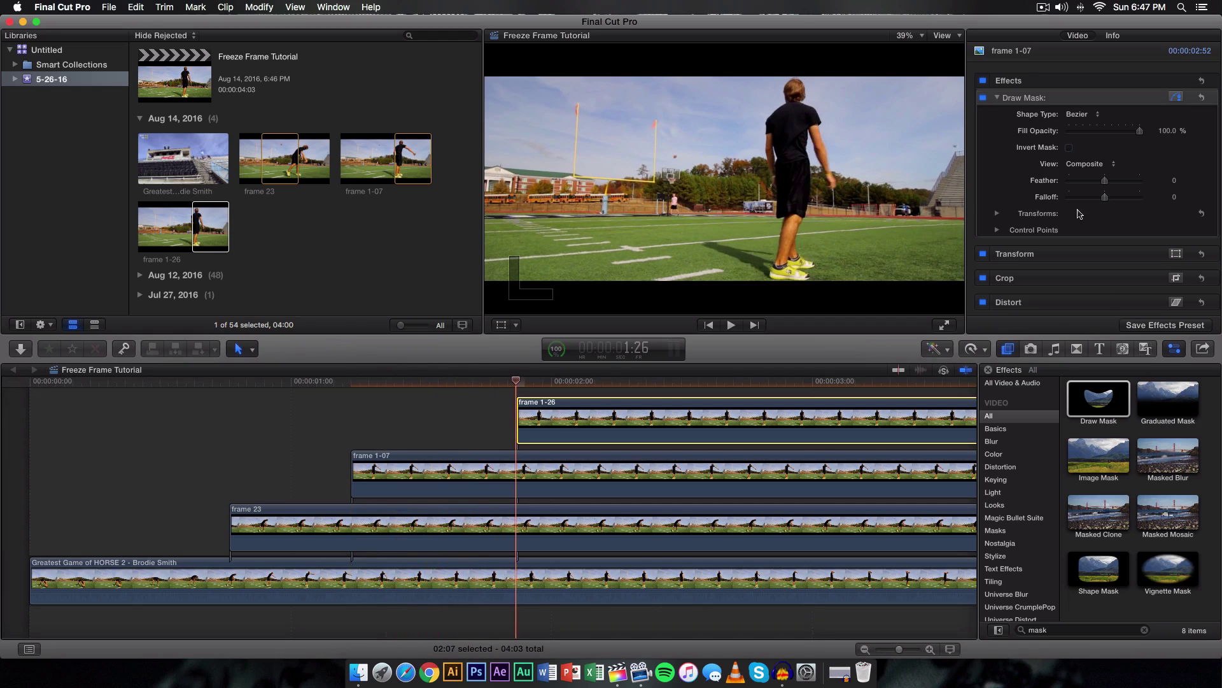
{"action": "left_click", "coordinate": [1082, 219]}
{"action": "left_click", "coordinate": [1090, 247]}
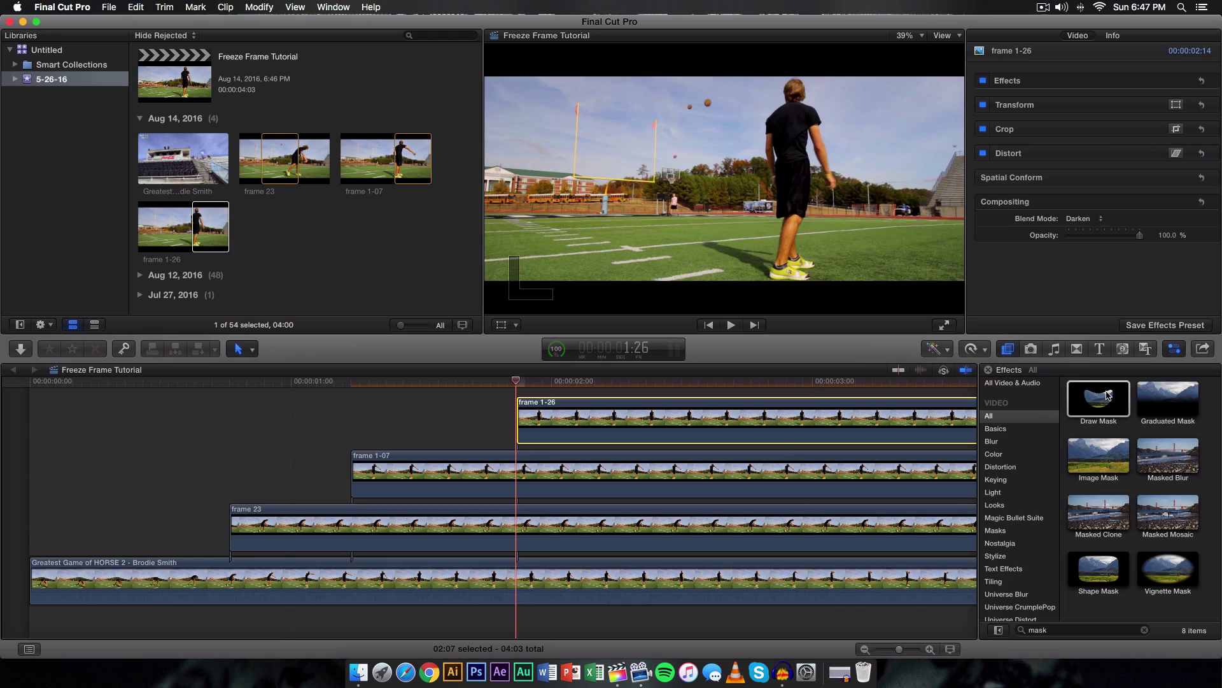
{"action": "left_click_drag", "start_coordinate": [1109, 395], "coordinate": [637, 421]}
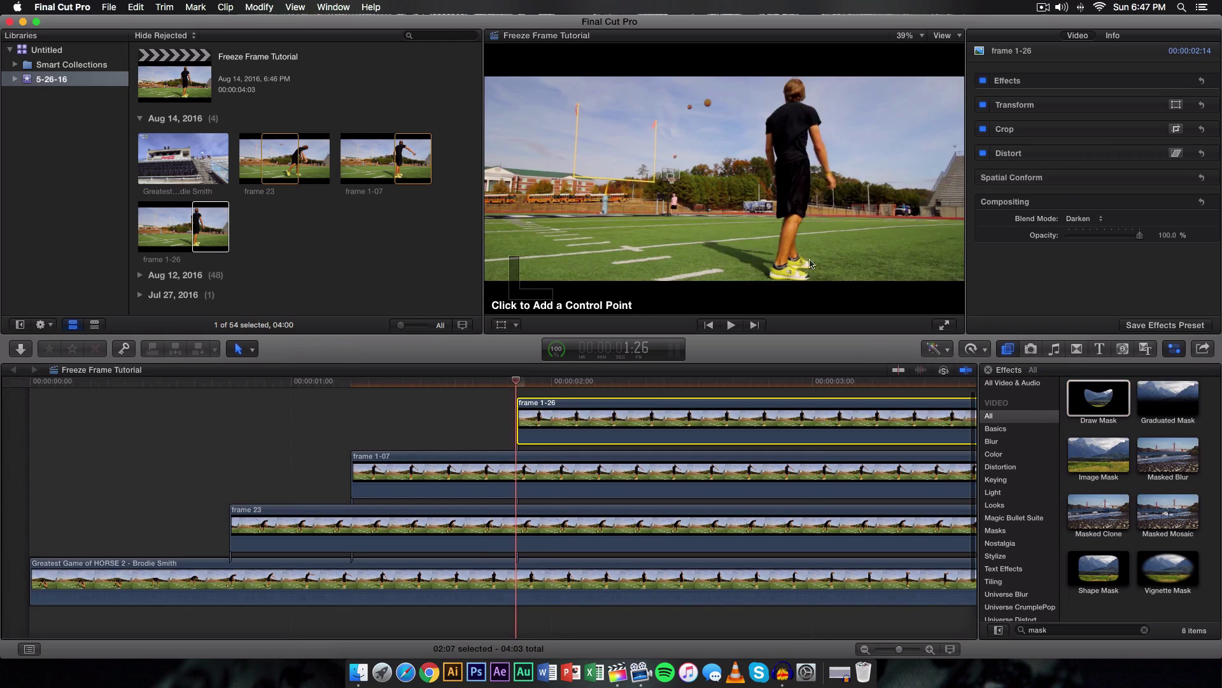
{"action": "left_click", "coordinate": [667, 148]}
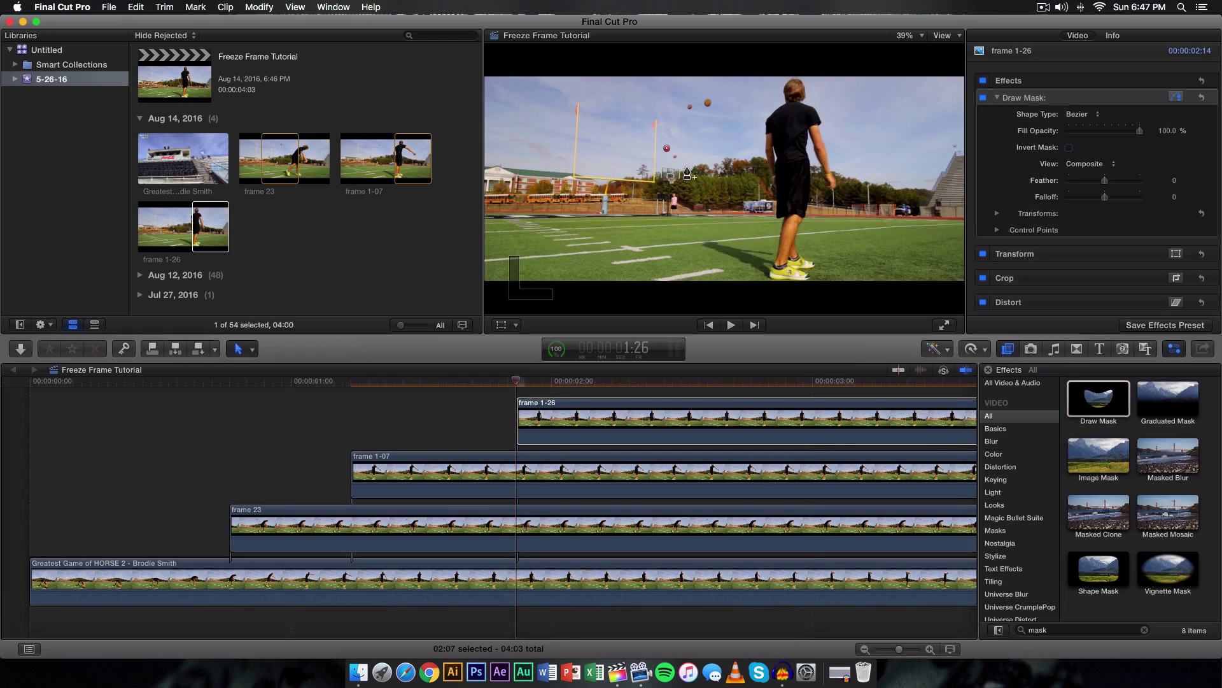
{"action": "left_click", "coordinate": [688, 150]}
{"action": "left_click", "coordinate": [687, 167]}
{"action": "left_click", "coordinate": [668, 167]}
{"action": "left_click", "coordinate": [667, 148]}
{"action": "left_click_drag", "start_coordinate": [516, 380], "coordinate": [537, 382]}
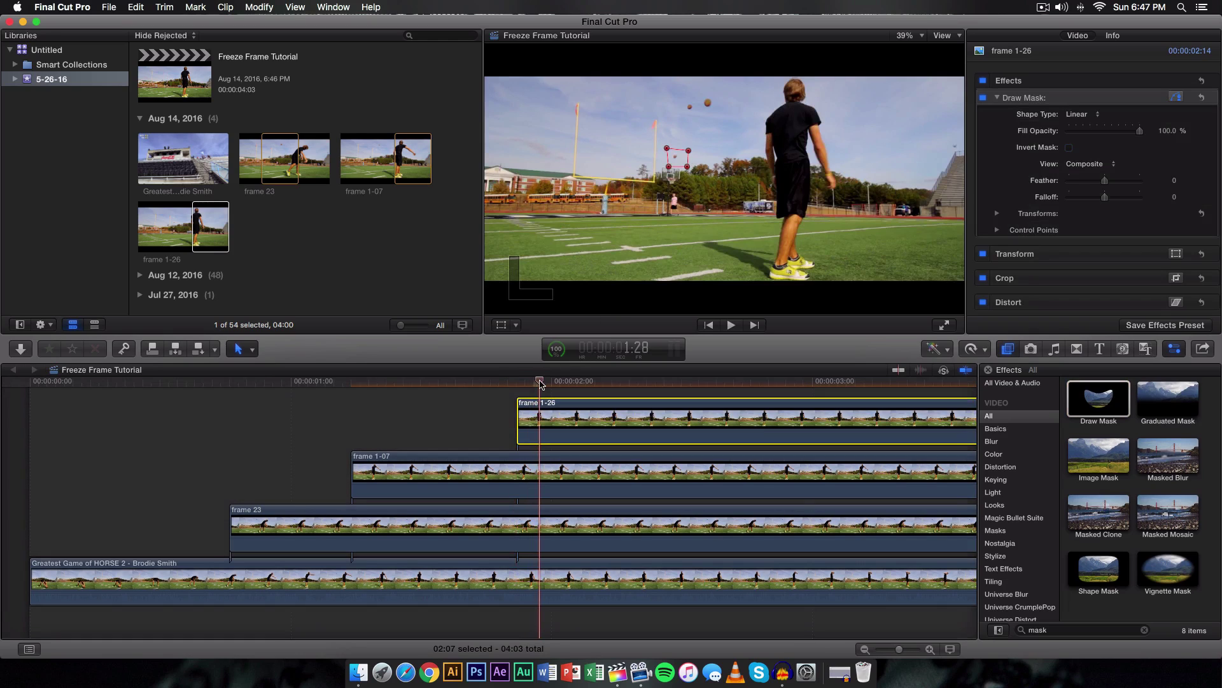
Step: Hide the Effects browser and render the entire project with Render All
{"action": "left_click", "coordinate": [989, 370]}
{"action": "left_click", "coordinate": [259, 7]}
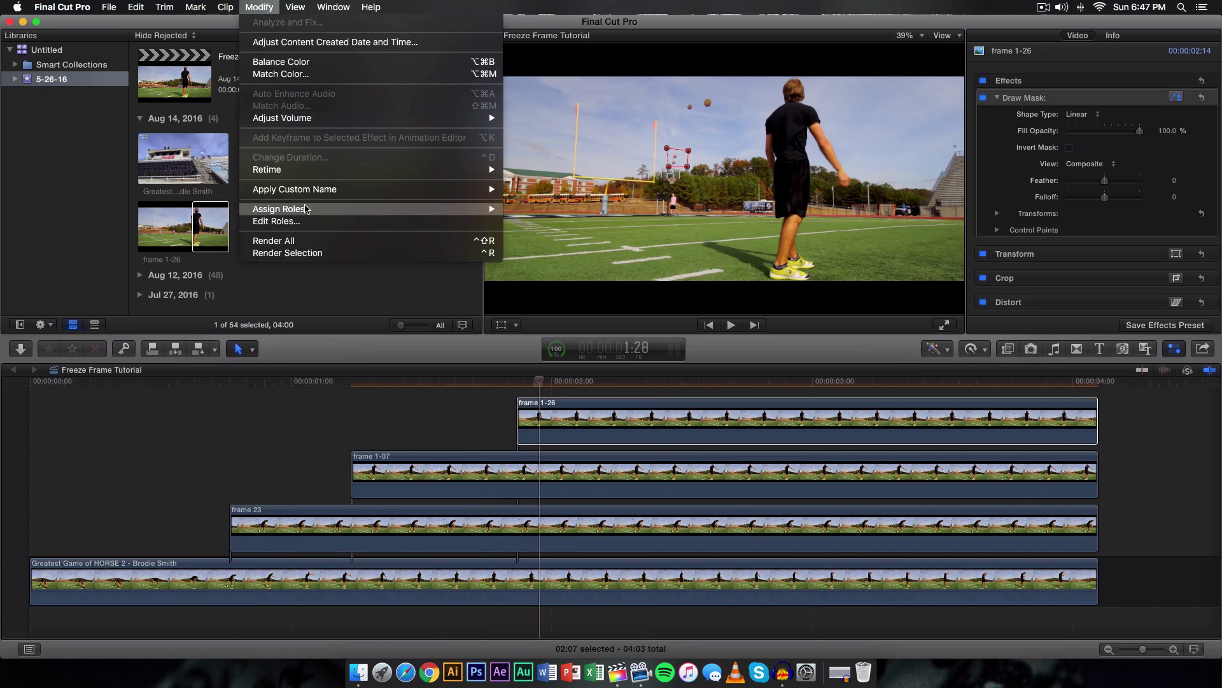
{"action": "left_click", "coordinate": [306, 242]}
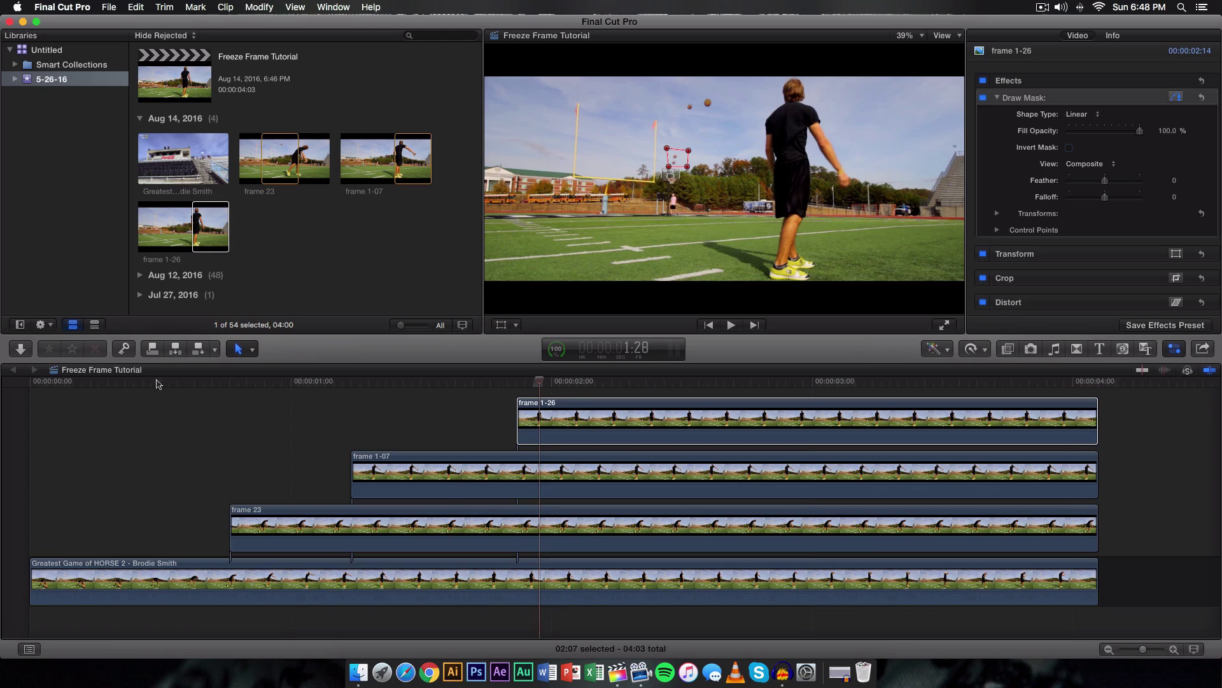
Step: Play the project back from the start to watch the football trail
{"action": "left_click", "coordinate": [28, 380]}
{"action": "key", "text": "space"}
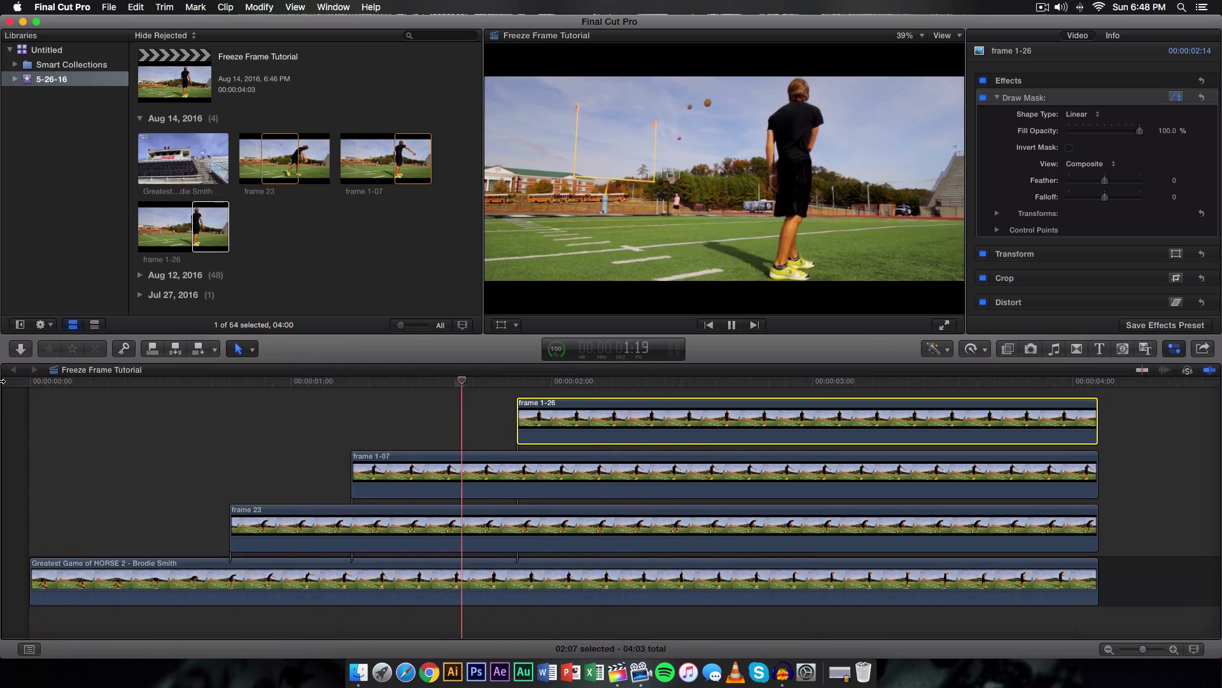
{"action": "key", "text": "space"}
{"action": "key", "text": "space"}
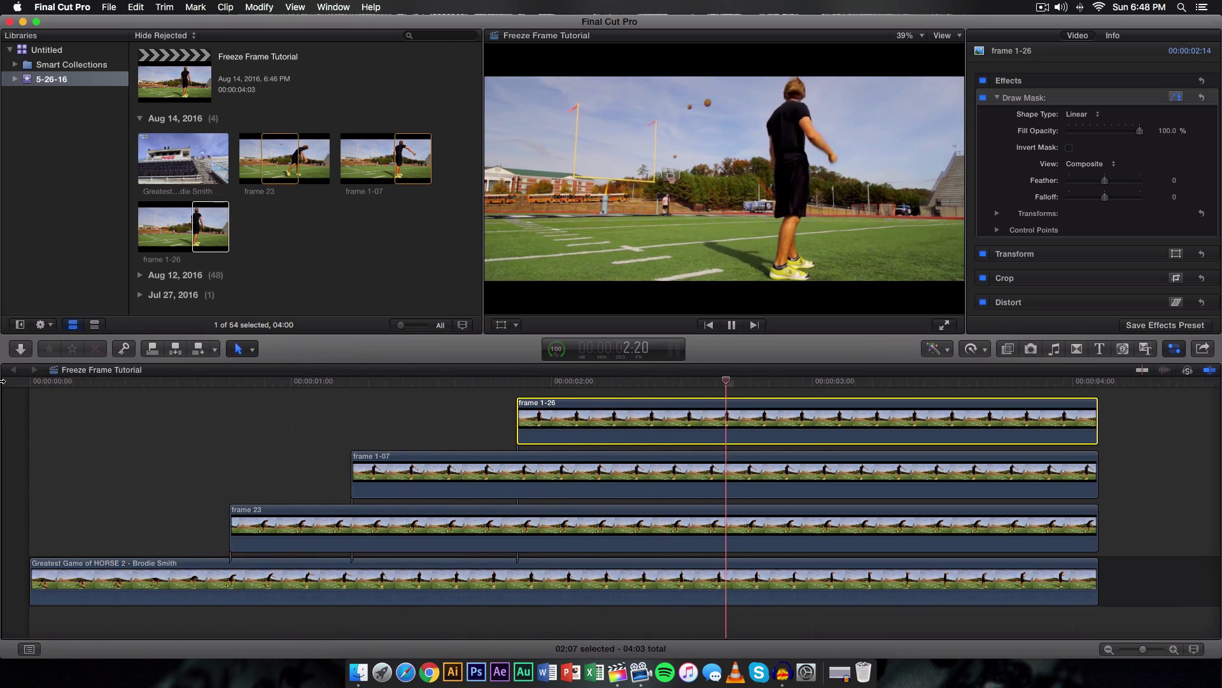
{"action": "key", "text": "space"}
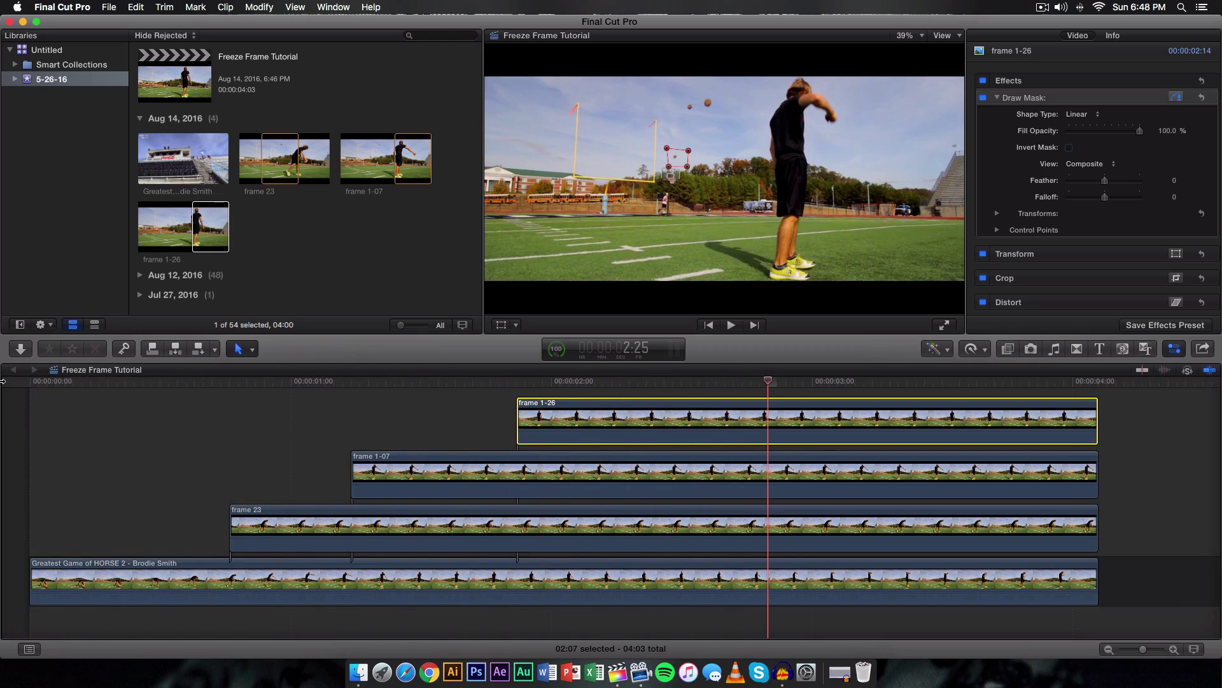